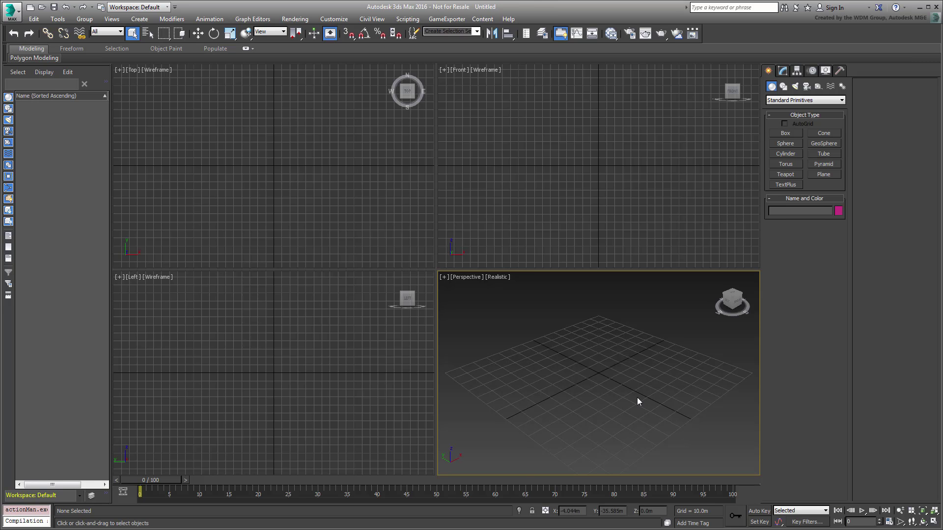
# Set the display units to Generic Units with the system unit set to Inches
pyautogui.click(334, 20)
pyautogui.click(370, 149)
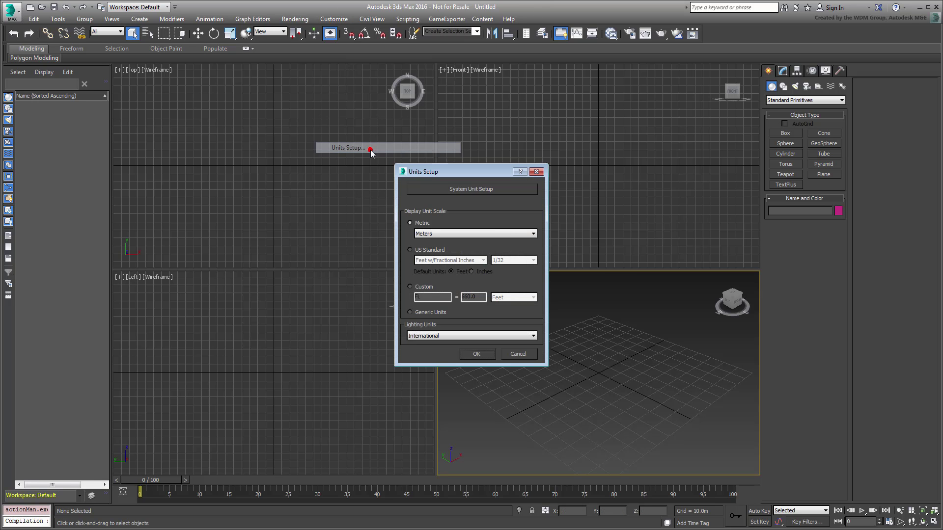
pyautogui.click(413, 313)
pyautogui.click(485, 190)
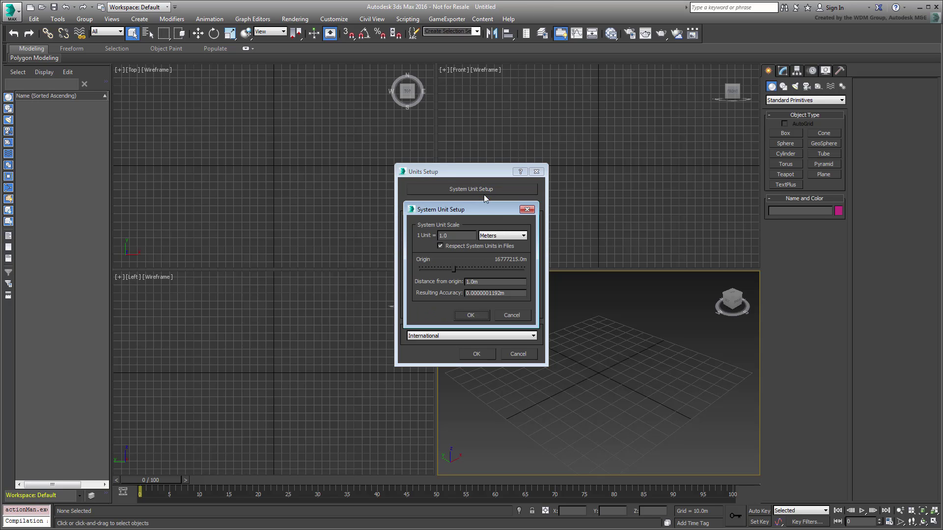
pyautogui.click(513, 237)
pyautogui.click(506, 245)
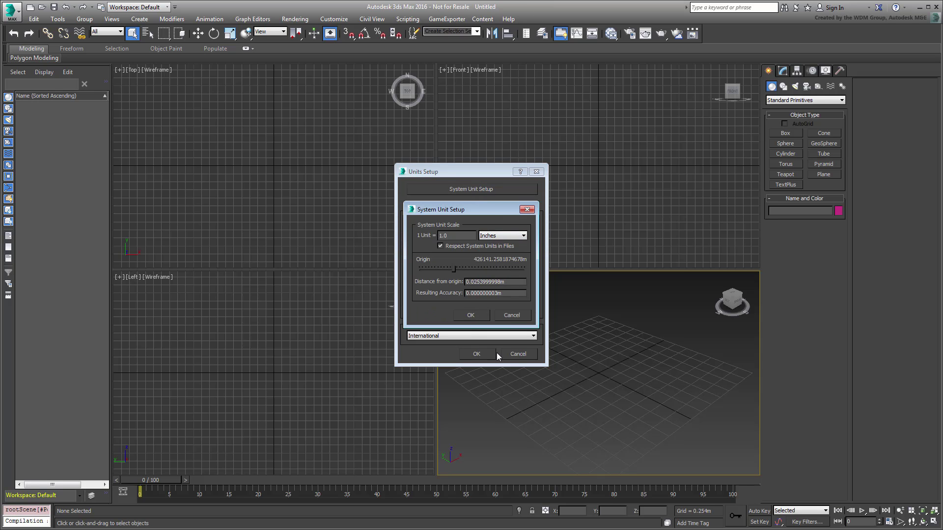
pyautogui.click(470, 316)
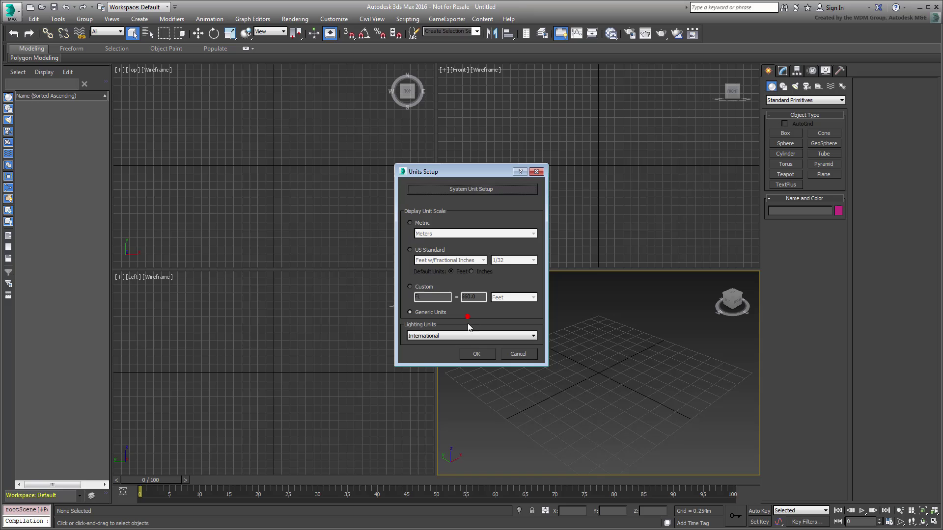
pyautogui.click(477, 355)
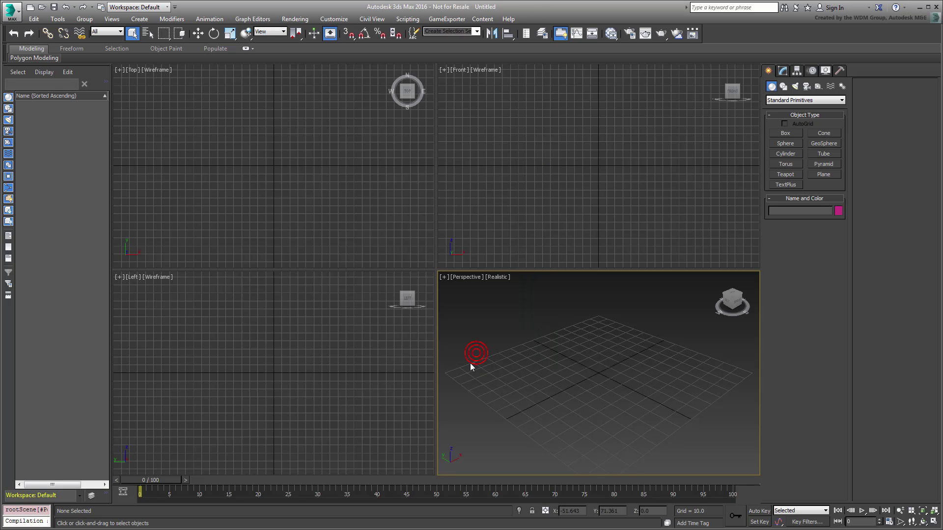
# Reset 3ds Max to a fresh empty scene
pyautogui.click(15, 14)
pyautogui.click(39, 60)
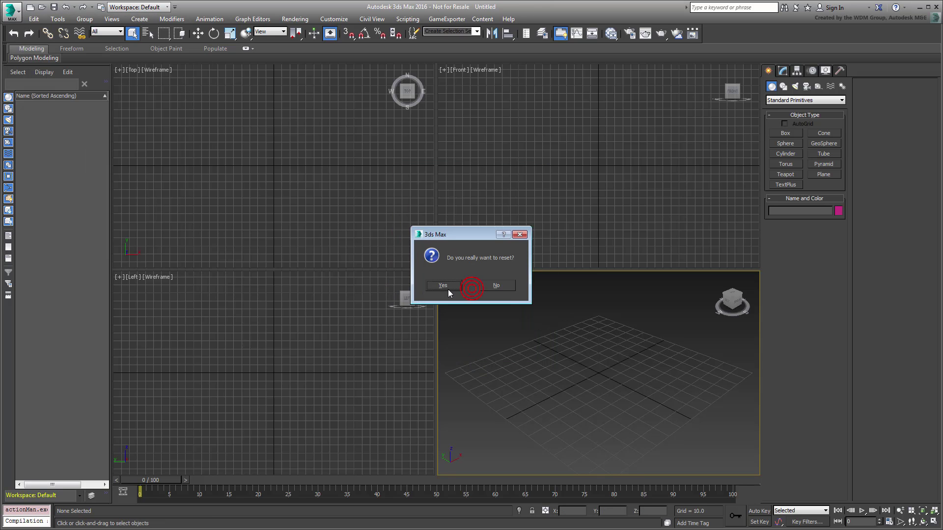
pyautogui.click(448, 289)
# Maximize the Perspective view and create a sphere in it
pyautogui.hotkey('alt', 'w')
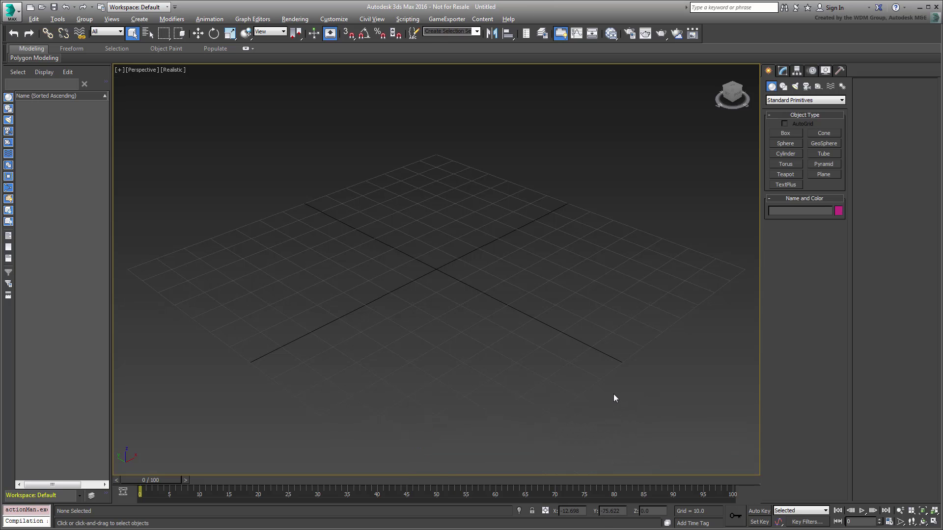
pyautogui.click(786, 143)
pyautogui.moveTo(297, 347); pyautogui.dragTo(352, 348)
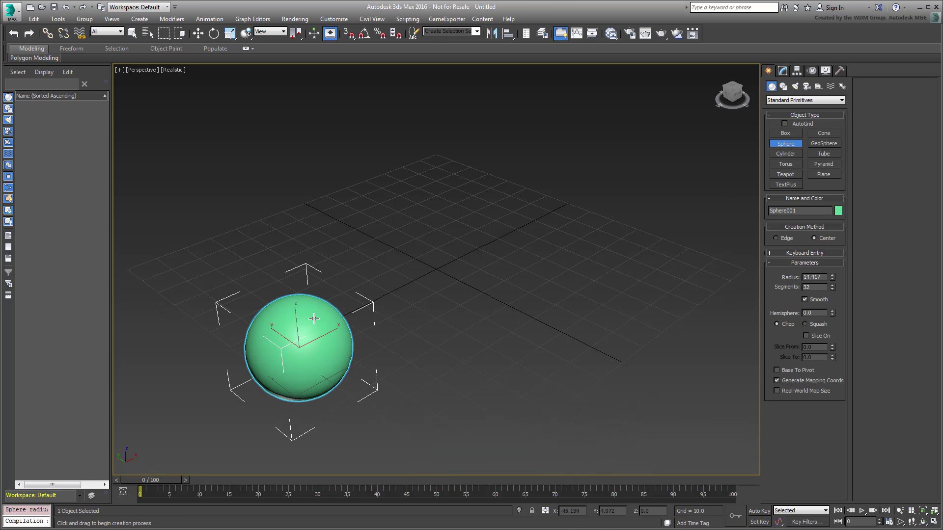
pyautogui.keyDown('alt'); pyautogui.moveTo(352, 348); pyautogui.dragTo(423, 351, button='middle'); pyautogui.keyUp('alt')
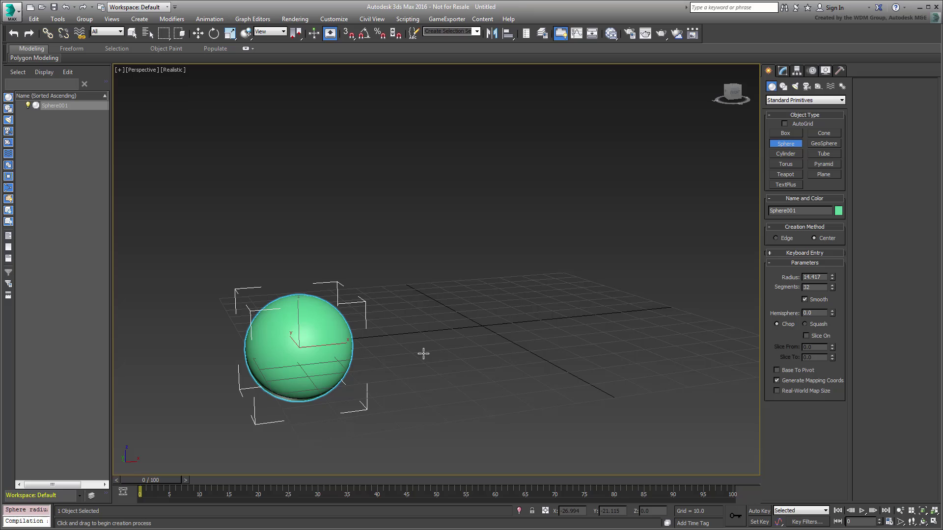
# Place a TextPlus object on the XZ plane and move it to the right of the sphere
pyautogui.click(786, 186)
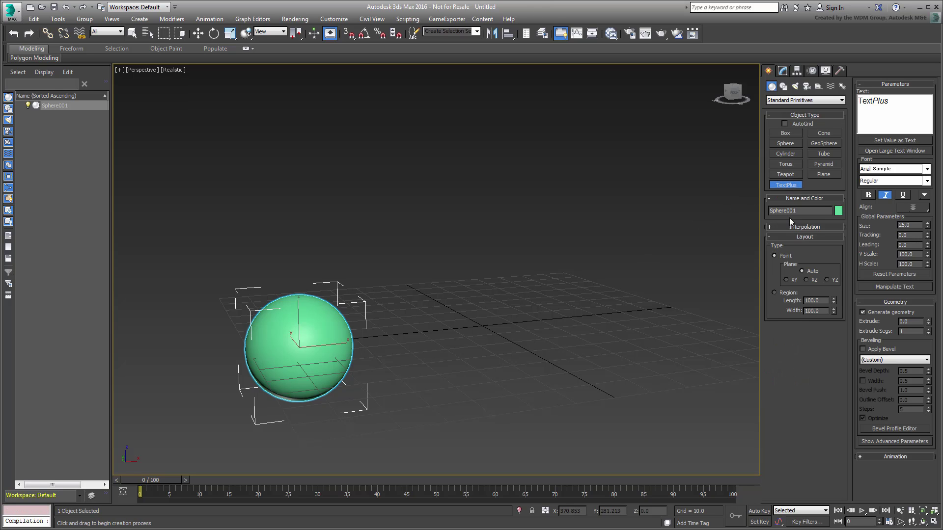
pyautogui.click(806, 280)
pyautogui.click(492, 341)
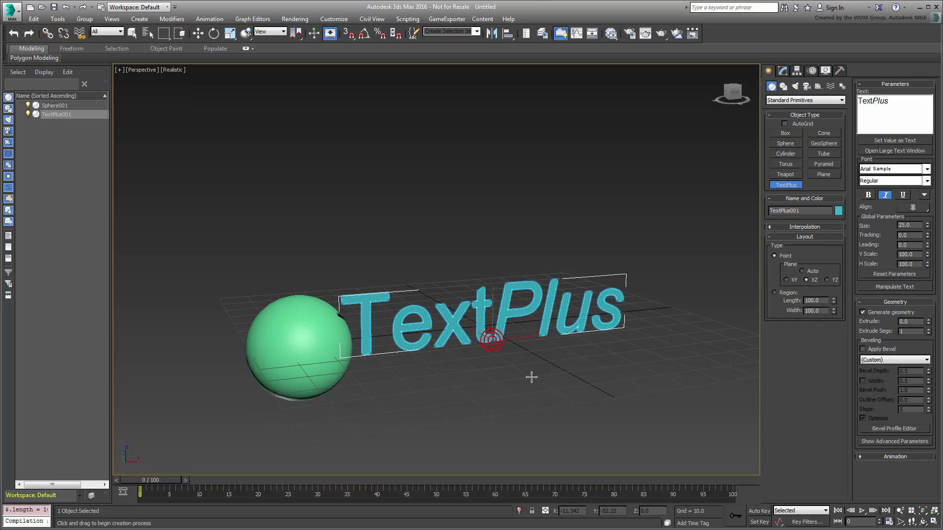
pyautogui.rightClick(496, 362)
pyautogui.rightClick(513, 337)
pyautogui.click(531, 350)
pyautogui.moveTo(514, 336); pyautogui.dragTo(555, 333)
pyautogui.click(783, 71)
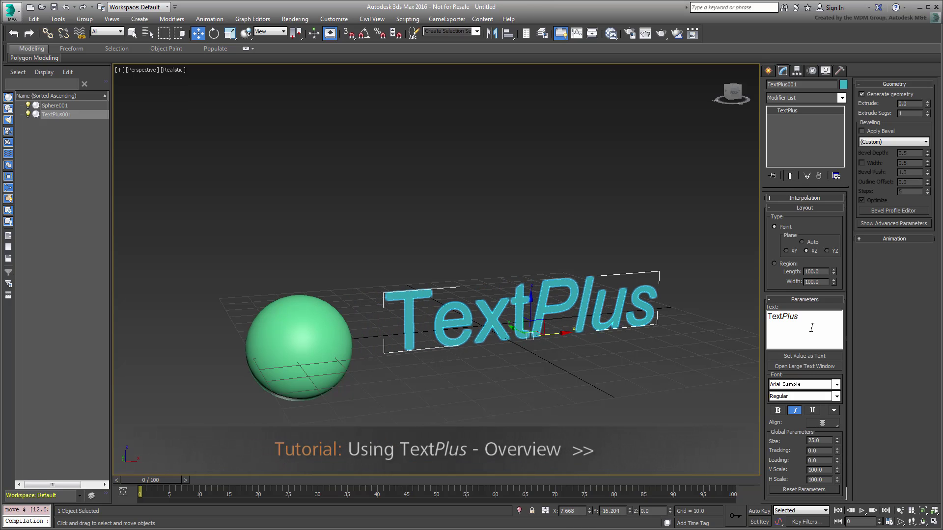
# Change the text to 'Radius:' at size 14.25 and open the Set Value as Text editor
pyautogui.moveTo(817, 316); pyautogui.dragTo(731, 314)
pyautogui.write('Radius:')
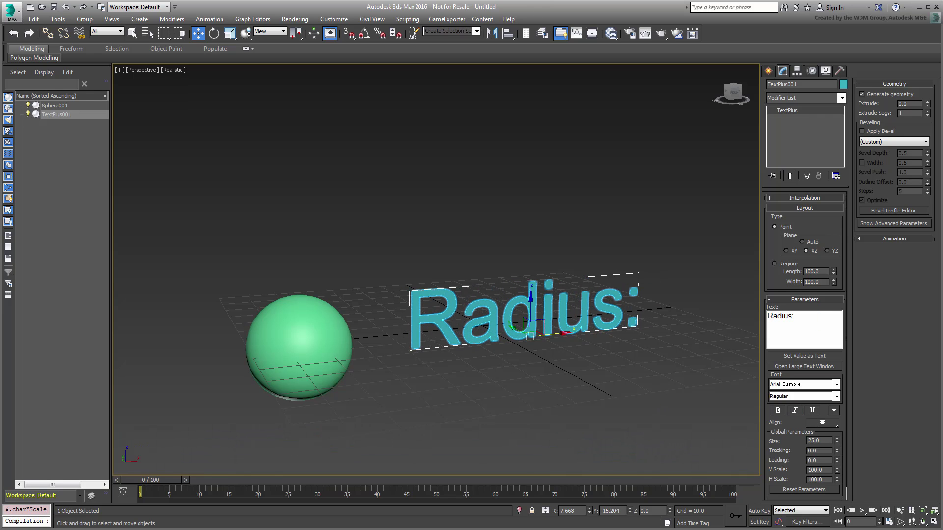
pyautogui.moveTo(837, 442); pyautogui.dragTo(840, 460)
pyautogui.moveTo(557, 337); pyautogui.dragTo(506, 342)
pyautogui.moveTo(505, 342); pyautogui.dragTo(422, 429, button='middle')
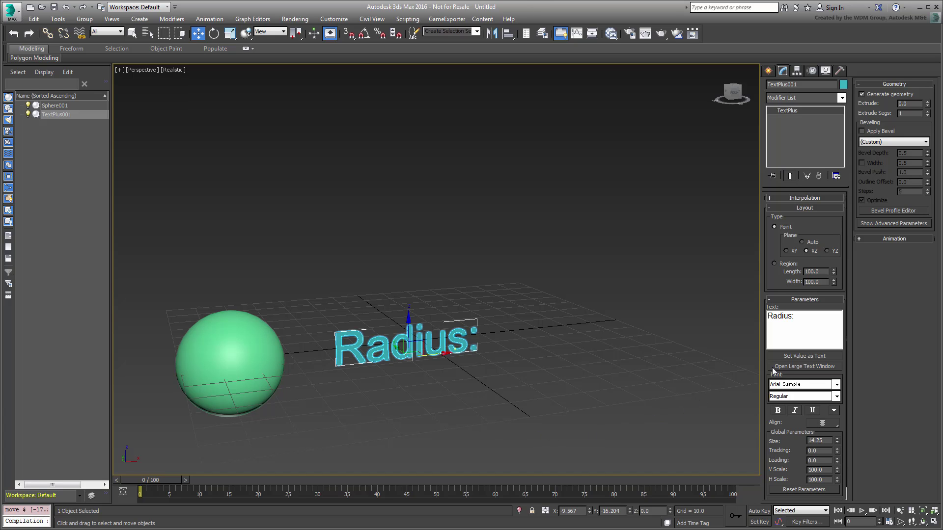
pyautogui.click(831, 355)
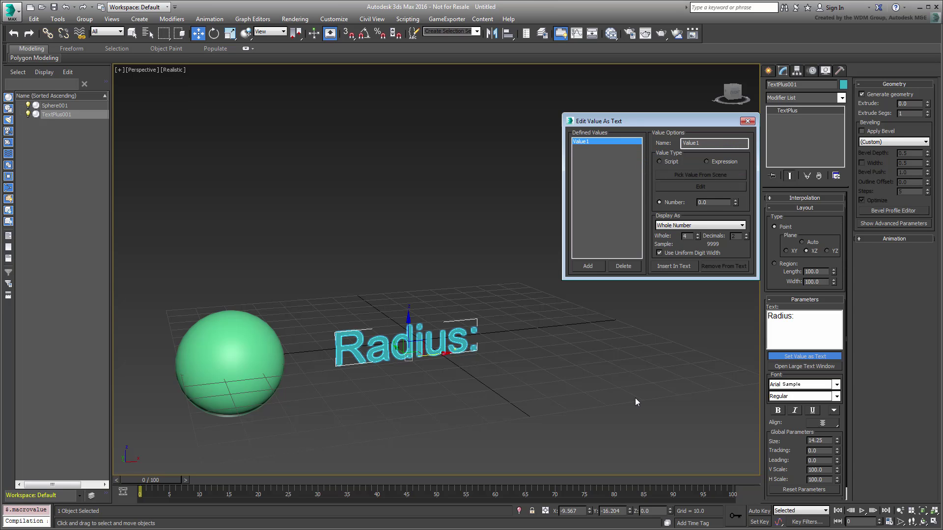
# Make Value1 an Expression picked from the sphere's Object (Sphere) > Radius parameter
pyautogui.click(706, 161)
pyautogui.click(726, 175)
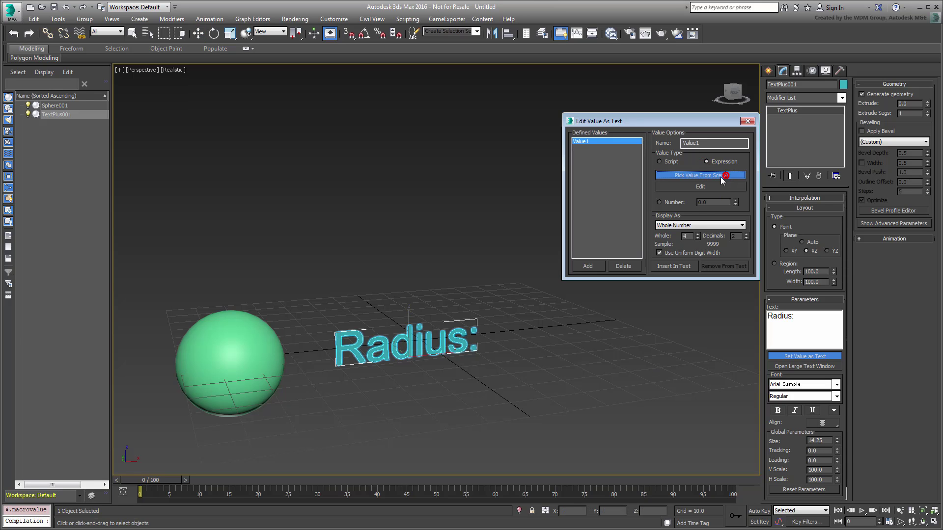
pyautogui.click(241, 345)
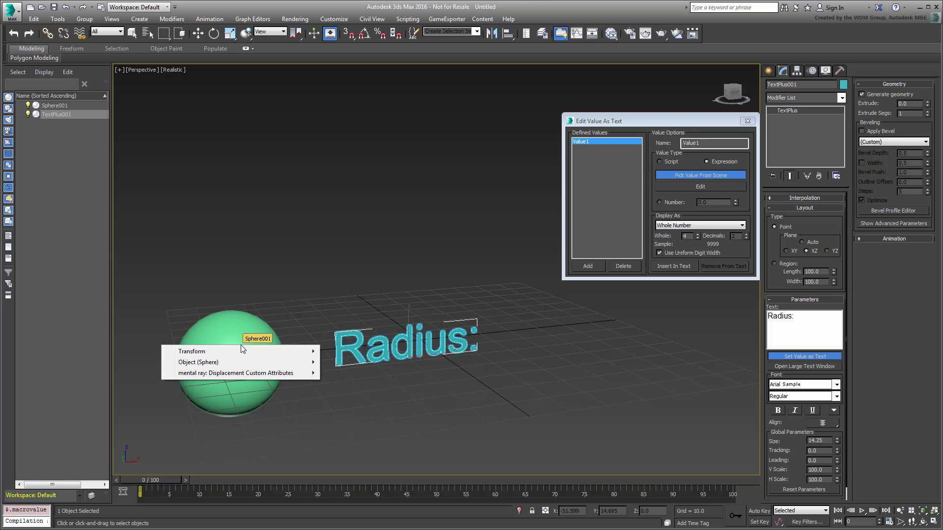
pyautogui.moveTo(242, 362)
pyautogui.click(366, 365)
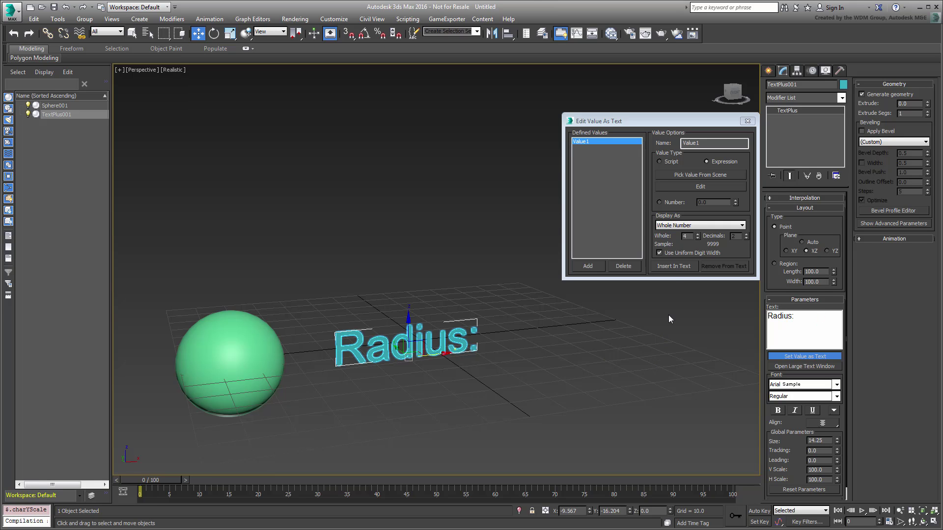
# Insert the radius value into the text, shown as a Real Number with 3 whole digits
pyautogui.click(676, 266)
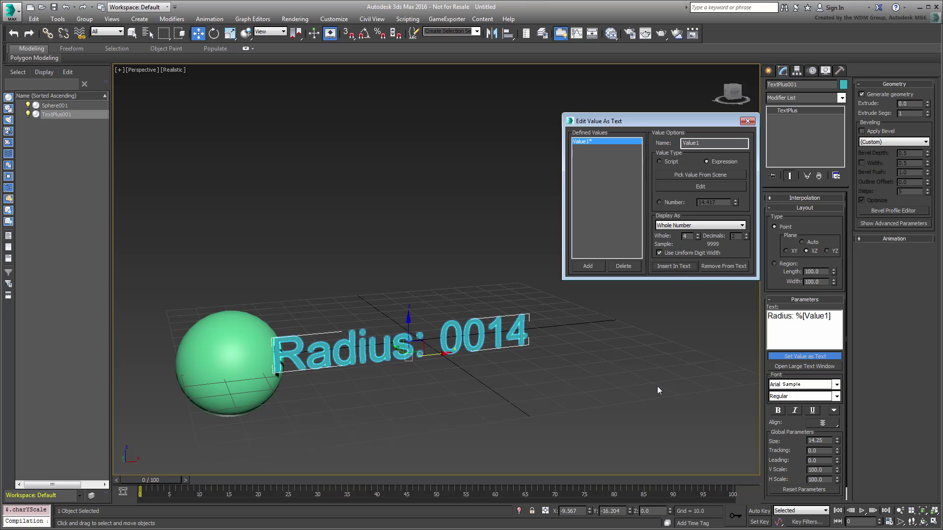
pyautogui.moveTo(437, 354); pyautogui.dragTo(491, 351)
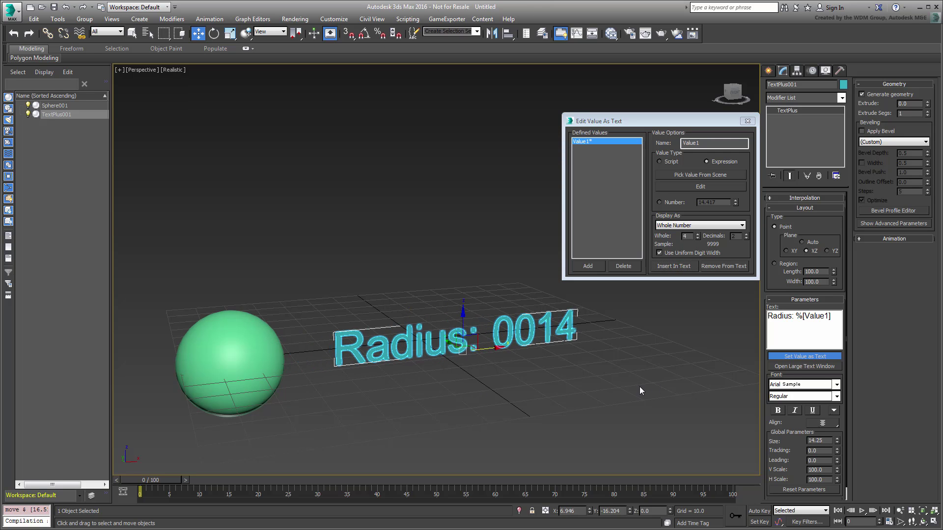
pyautogui.click(712, 227)
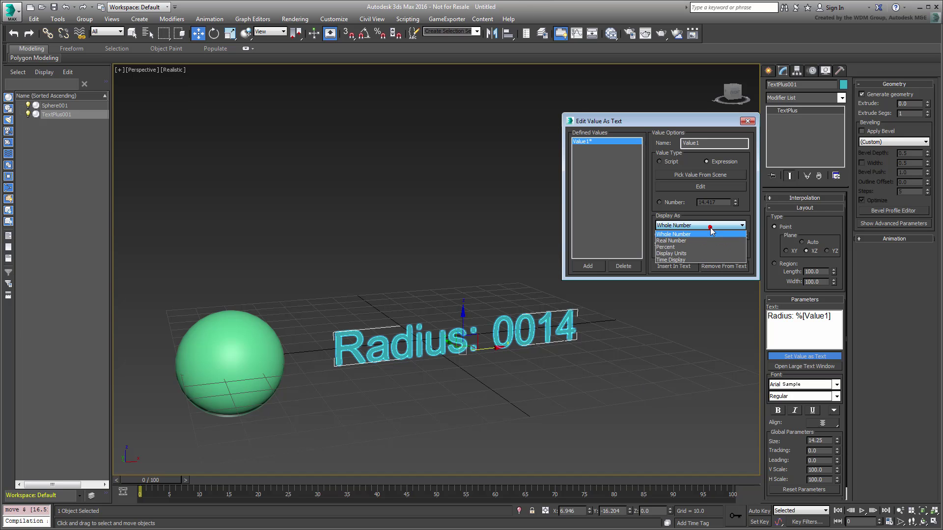
pyautogui.click(686, 241)
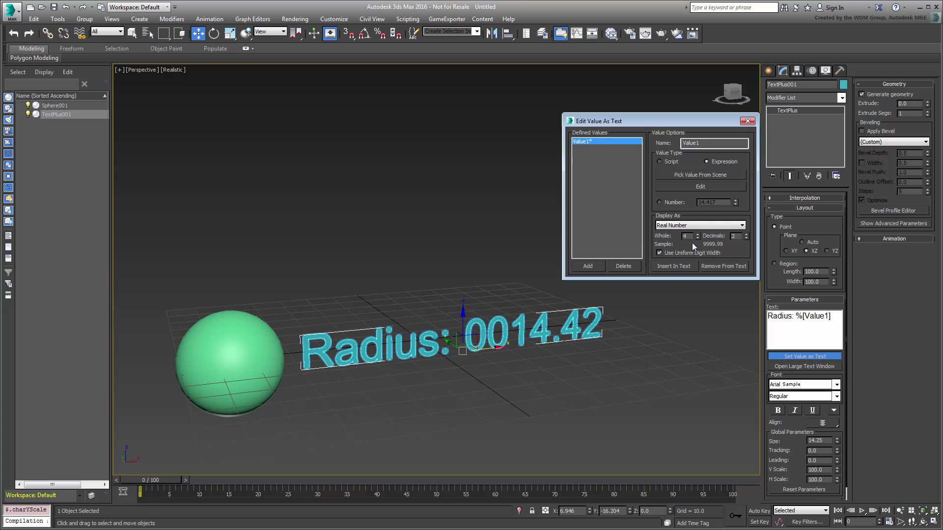
pyautogui.click(697, 225)
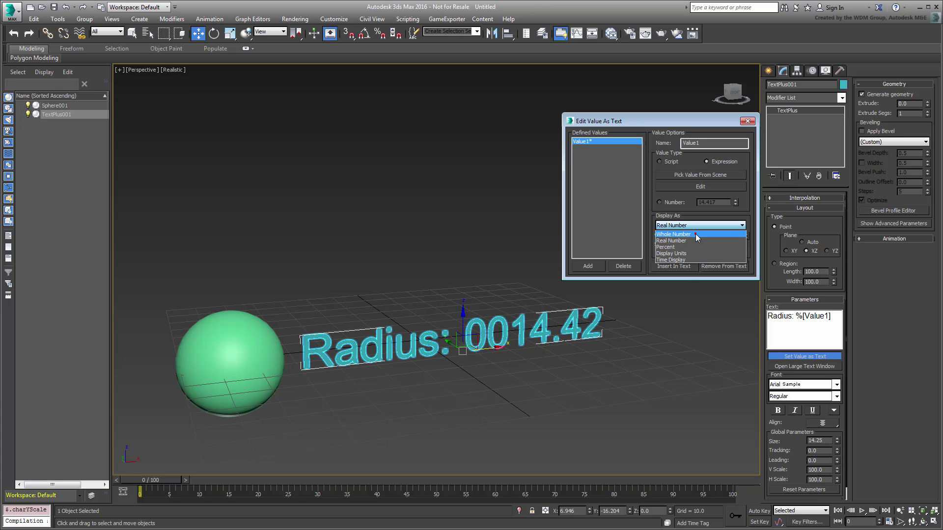
pyautogui.click(696, 234)
pyautogui.click(695, 226)
pyautogui.click(692, 240)
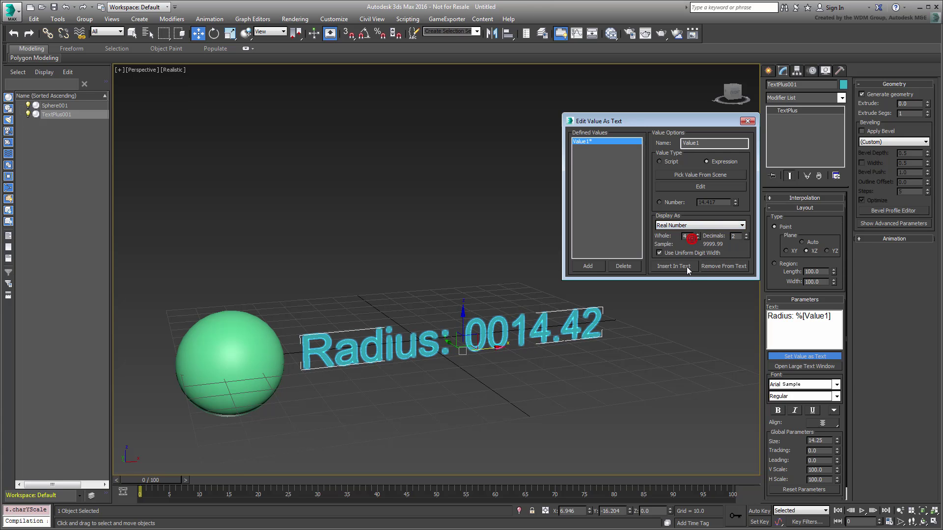
pyautogui.click(698, 238)
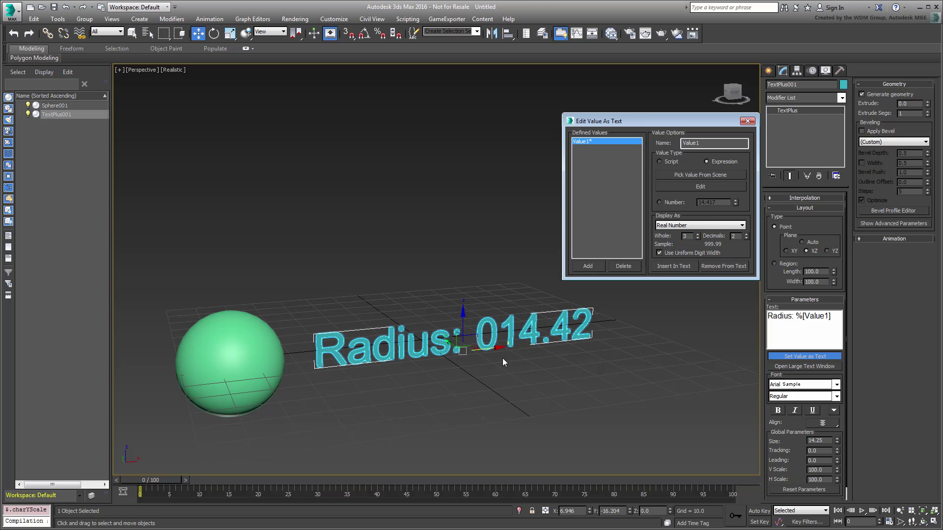
# Shift the text right and drag the sphere's Radius spinner to test the live value
pyautogui.moveTo(500, 355); pyautogui.dragTo(515, 356)
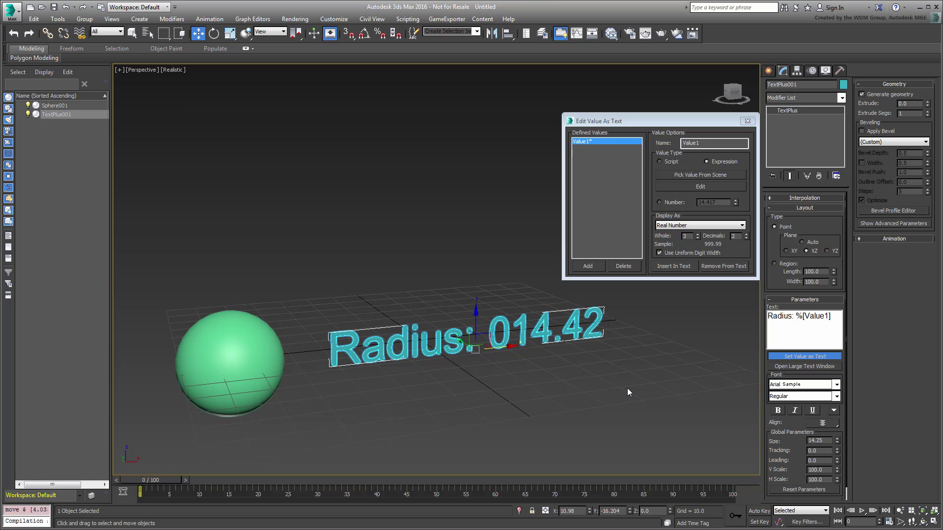
pyautogui.click(270, 356)
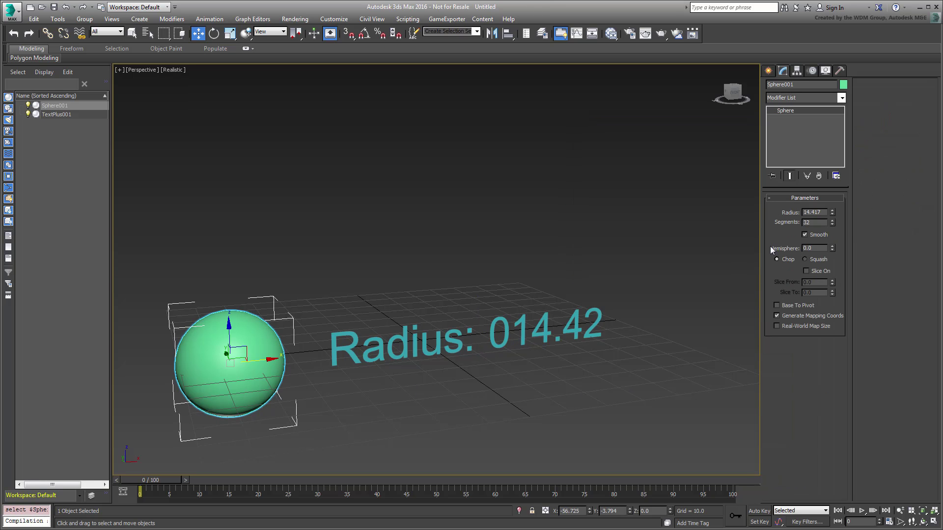
pyautogui.moveTo(832, 212)
pyautogui.mouseDown()
pyautogui.moveTo(835, 162)
pyautogui.moveTo(836, 223)
pyautogui.moveTo(837, 187)
pyautogui.moveTo(840, 211)
pyautogui.mouseUp()
# With TextPlus001 selected, switch the display units to Metric
pyautogui.click(511, 346)
pyautogui.click(334, 19)
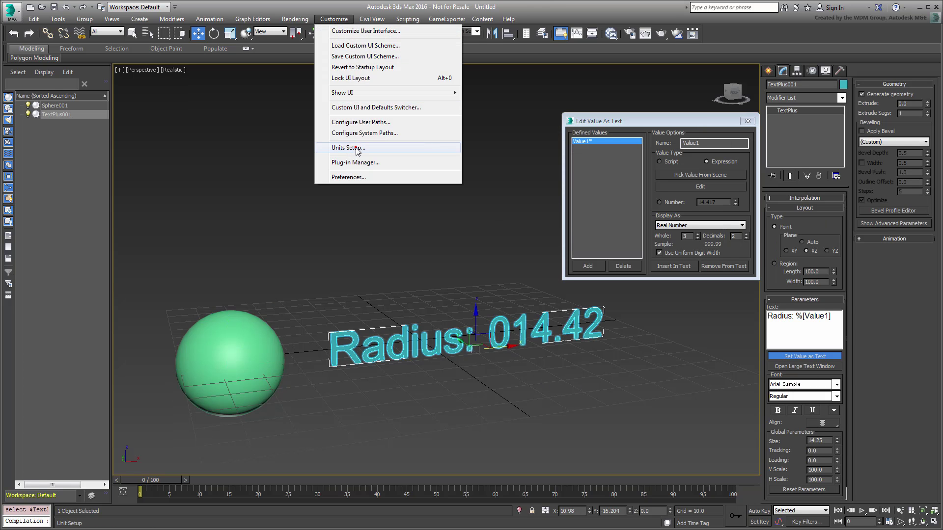
pyautogui.click(339, 185)
pyautogui.click(410, 223)
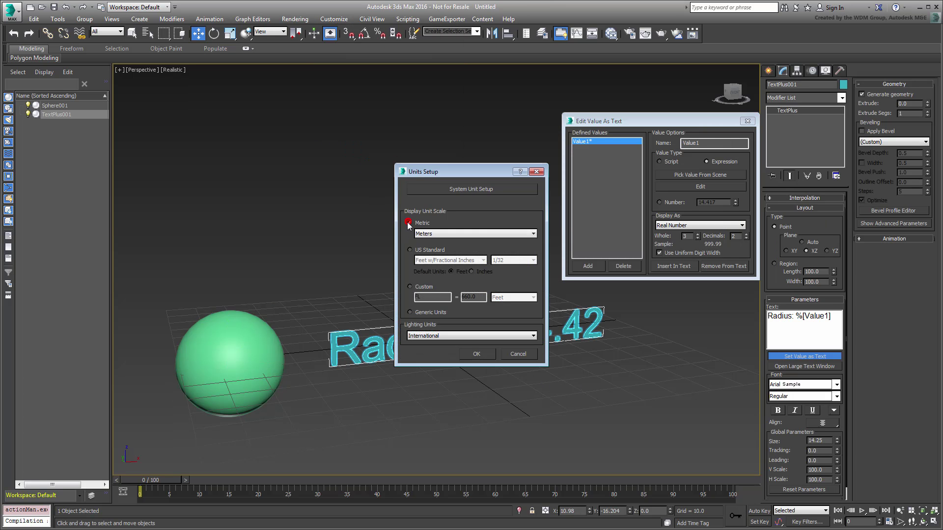
pyautogui.click(476, 354)
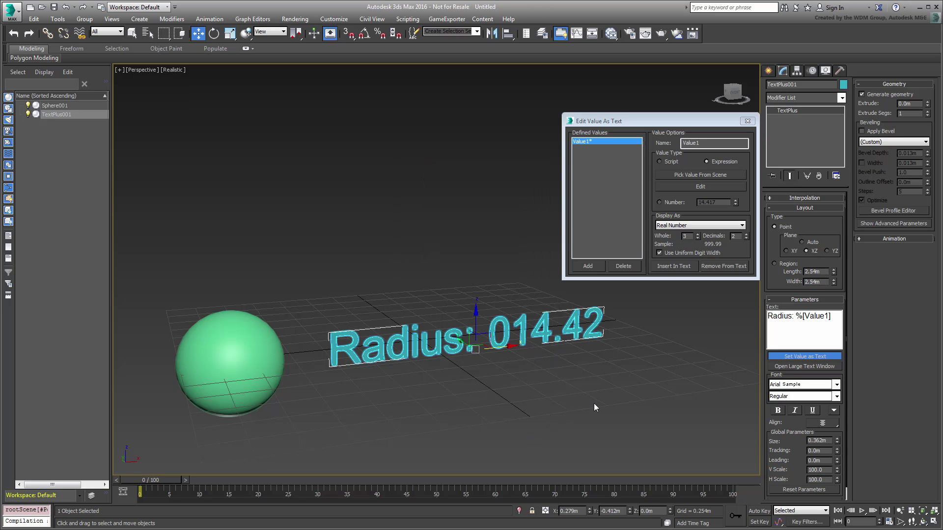
# Show the value as Display Units and test it by changing the sphere's radius
pyautogui.click(710, 227)
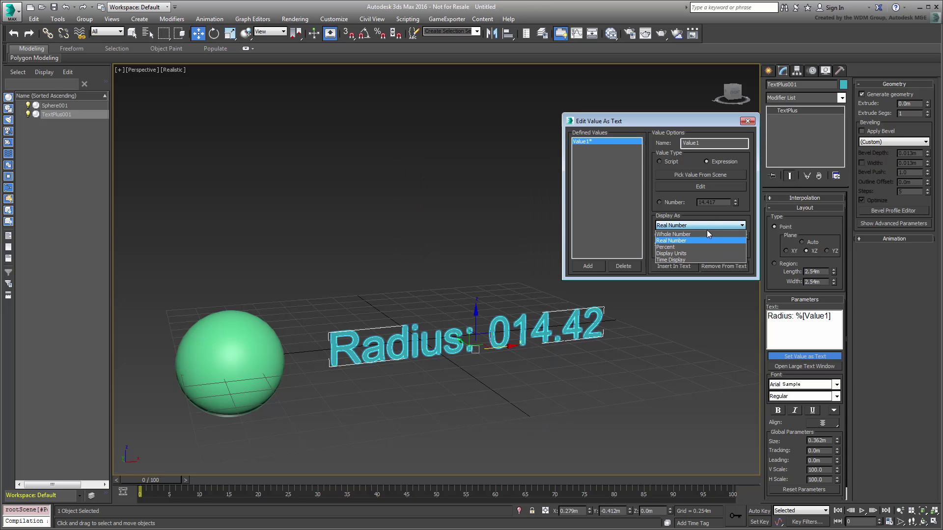
pyautogui.click(692, 253)
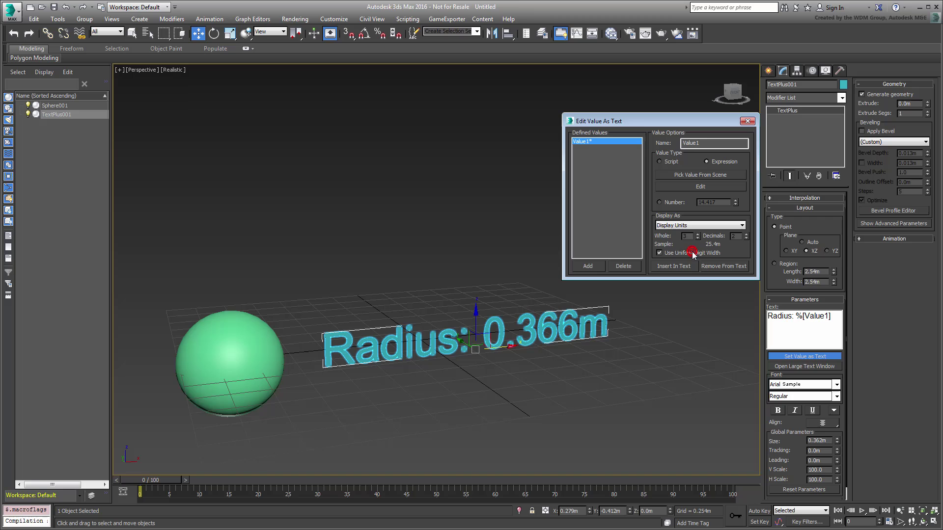
pyautogui.click(189, 366)
pyautogui.moveTo(832, 212)
pyautogui.mouseDown()
pyautogui.moveTo(833, 182)
pyautogui.moveTo(833, 231)
pyautogui.moveTo(834, 195)
pyautogui.moveTo(835, 213)
pyautogui.mouseUp()
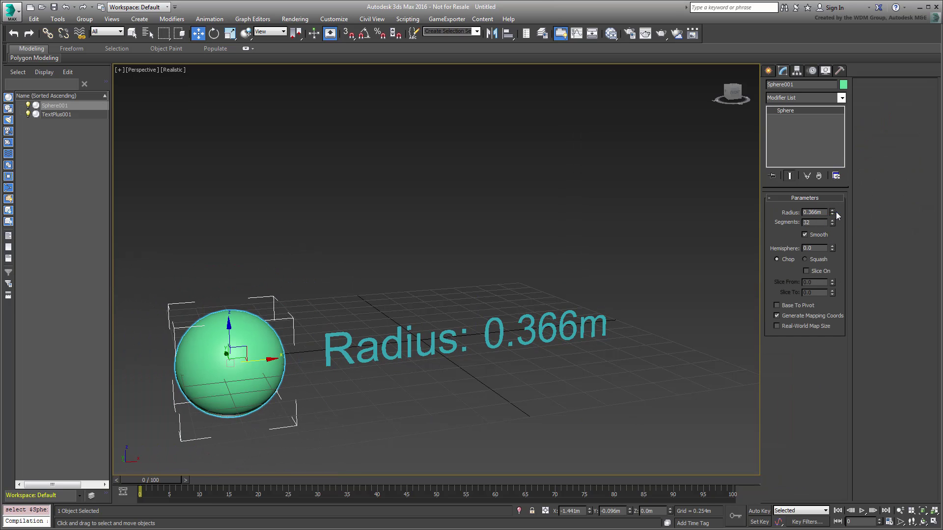
pyautogui.click(535, 337)
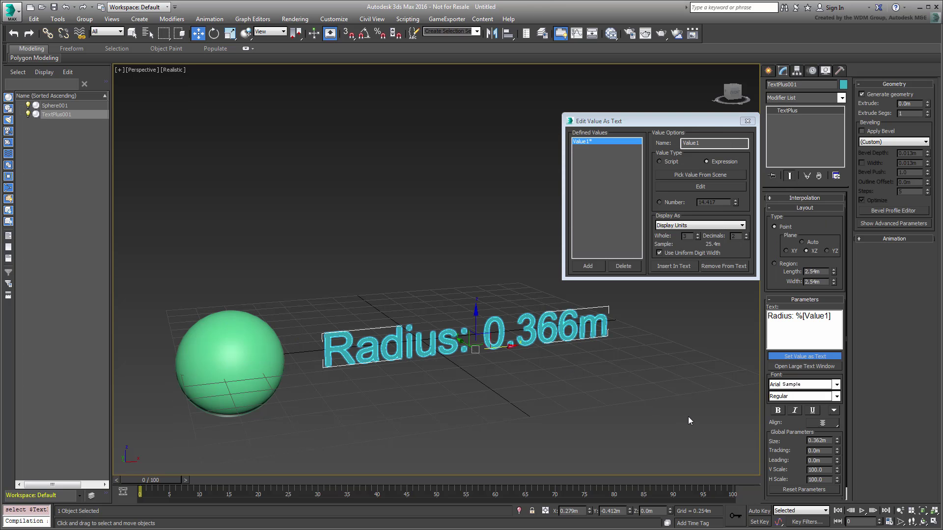
# Open the recent Telemetry_Start.max without saving, adopting the file's unit scale
pyautogui.click(10, 10)
pyautogui.click(130, 67)
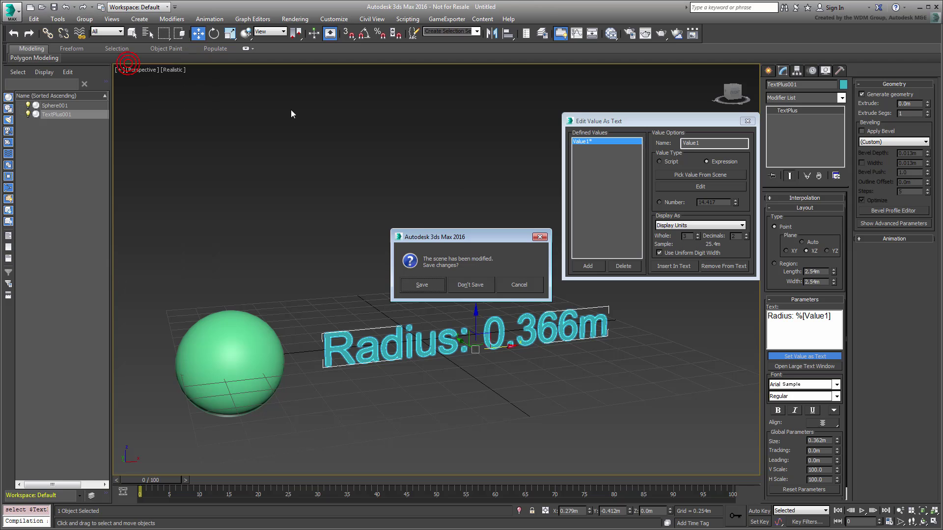
pyautogui.click(476, 291)
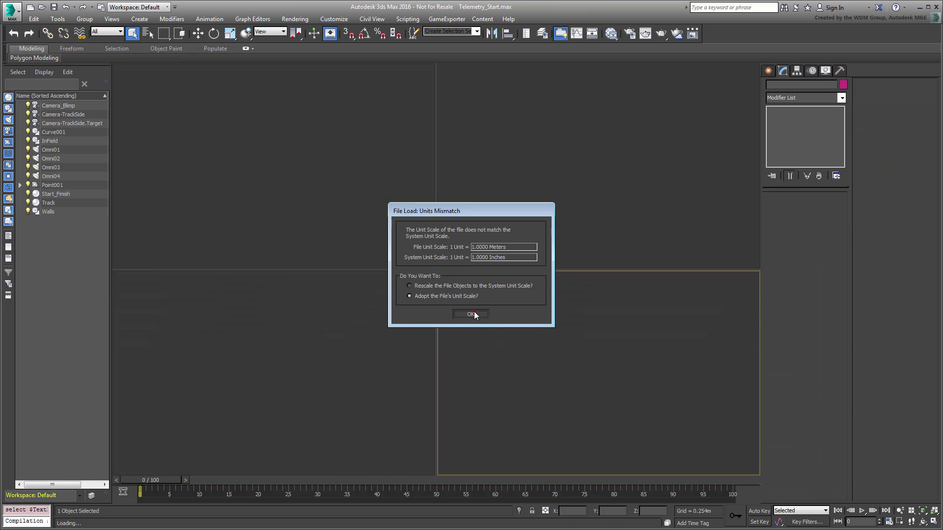
pyautogui.click(474, 311)
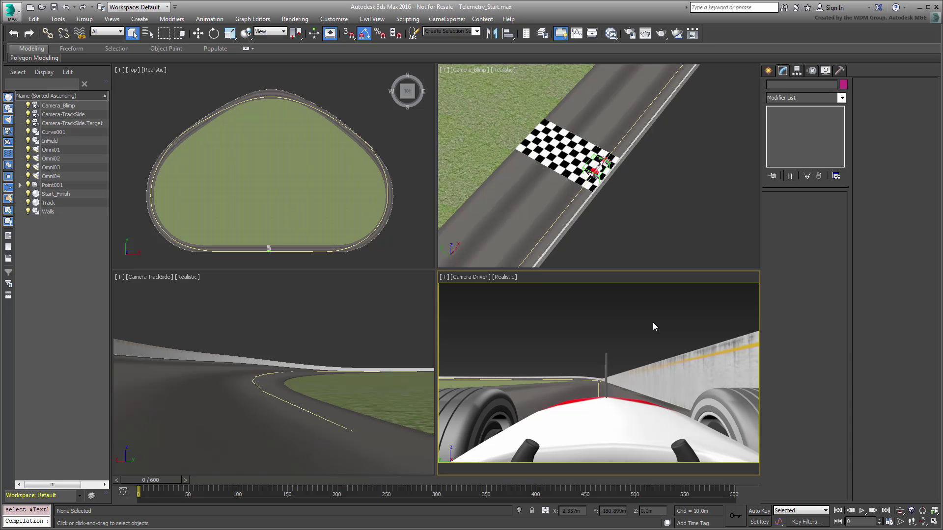
# Play the car's lap animation, stop it, and return to the first frame
pyautogui.click(863, 511)
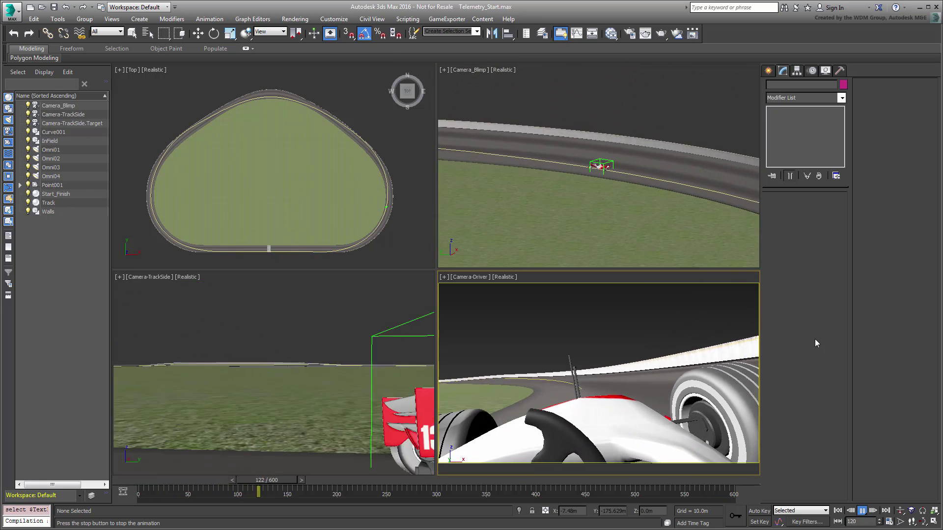
pyautogui.click(862, 512)
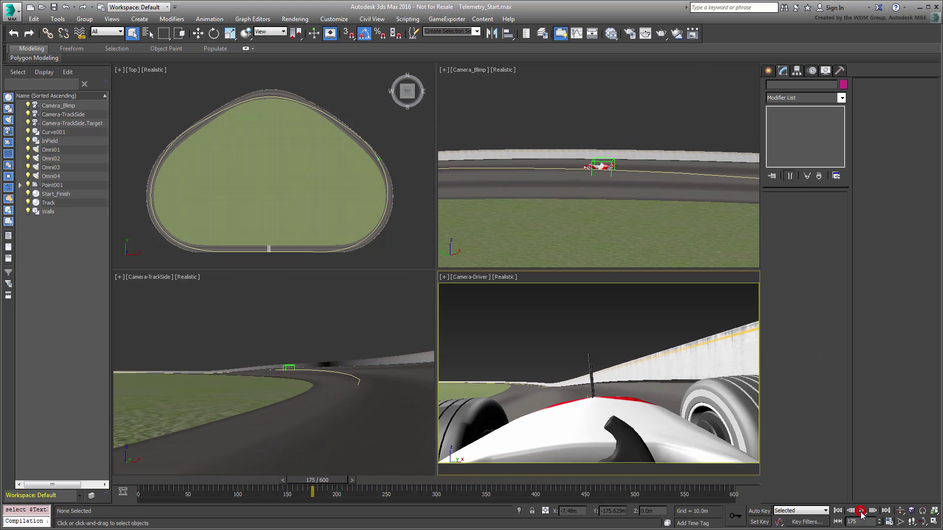
pyautogui.click(838, 512)
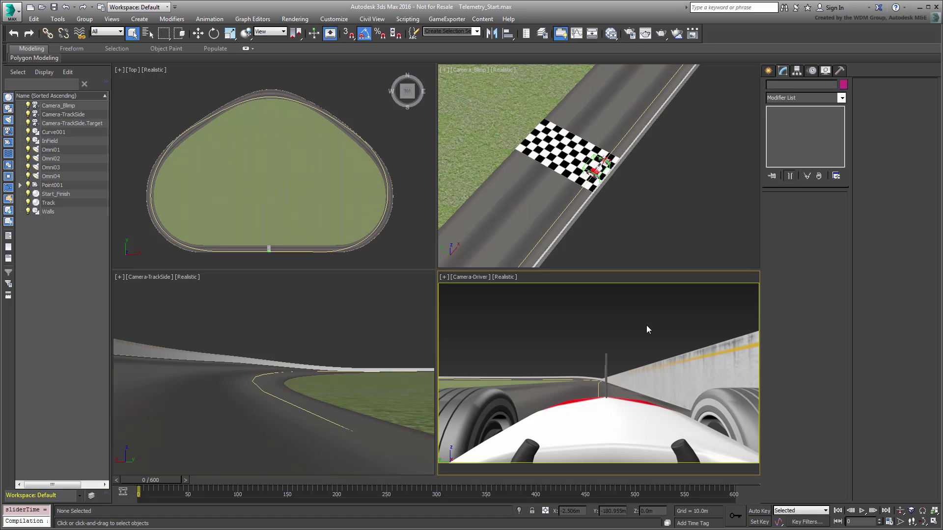
# Turn the Camera-TrackSide viewport into a wireframe Left view
pyautogui.click(276, 331)
pyautogui.press('l')
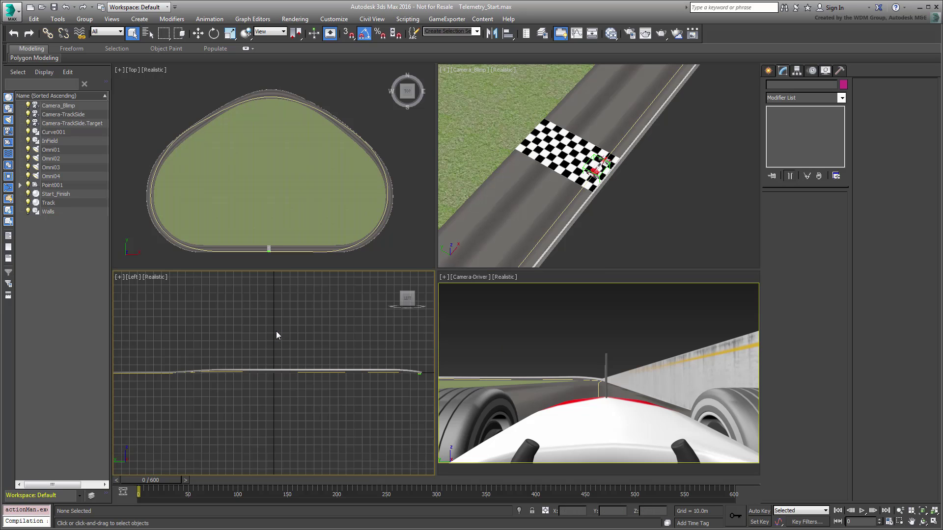
pyautogui.press('F3')
# Zoom and pan the Left view to frame the race car, leaving nothing selected
pyautogui.scroll(4, 273, 395)
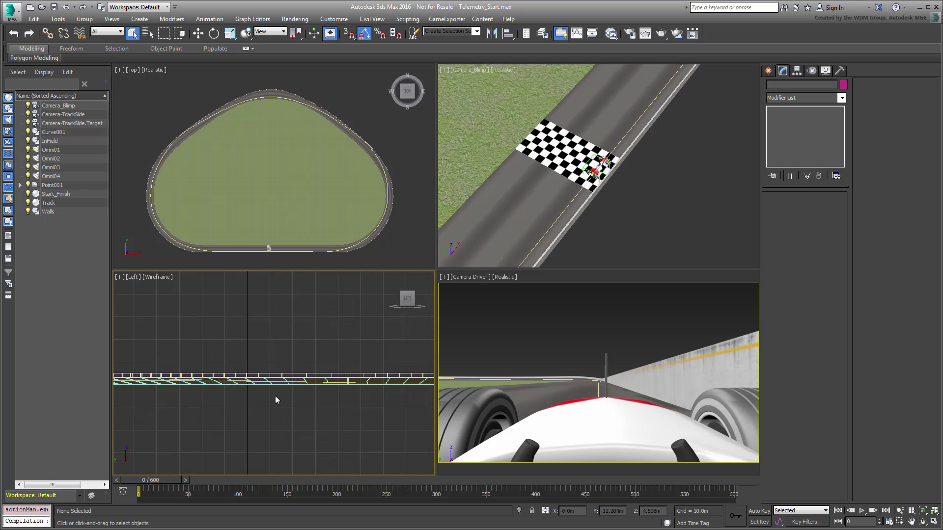
pyautogui.moveTo(273, 395); pyautogui.dragTo(132, 414, button='middle')
pyautogui.scroll(-4, 199, 417)
pyautogui.moveTo(200, 419); pyautogui.dragTo(257, 415, button='middle')
pyautogui.click(623, 427)
pyautogui.scroll(6, 358, 392)
pyautogui.moveTo(358, 392); pyautogui.dragTo(305, 387, button='middle')
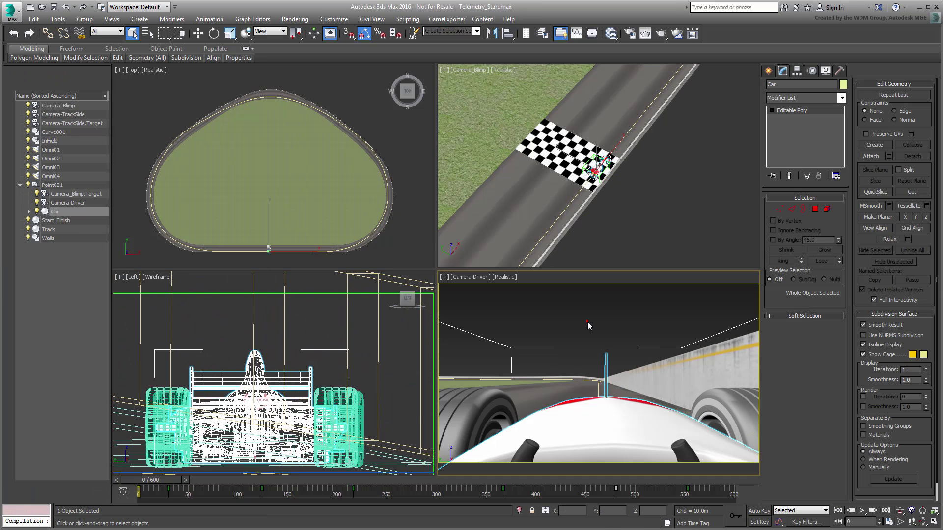
pyautogui.click(588, 323)
# Place a TextPlus object above the car in the Left view with size 0.03m
pyautogui.click(363, 301)
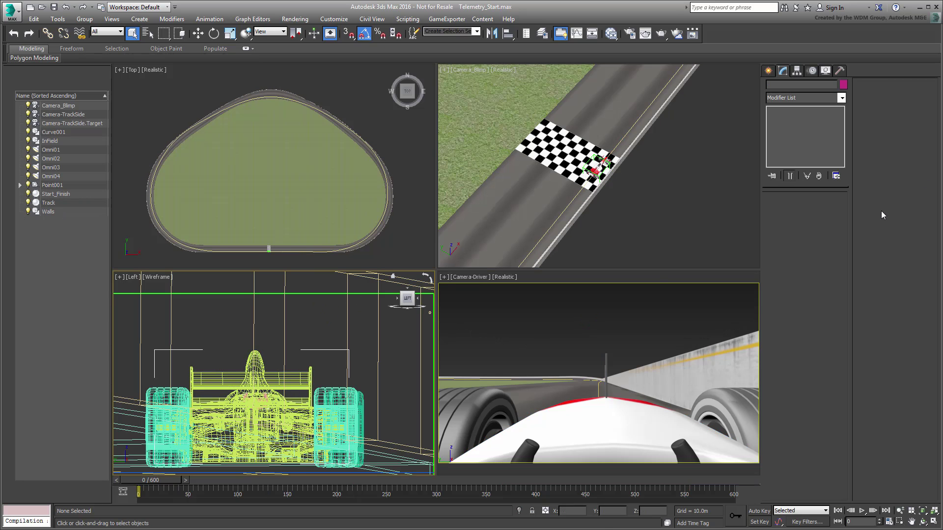
pyautogui.click(770, 71)
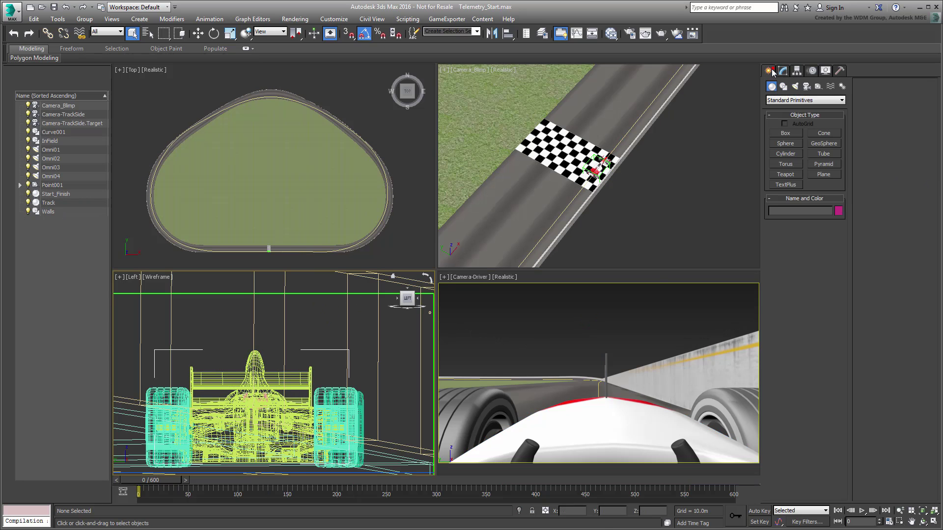
pyautogui.click(785, 185)
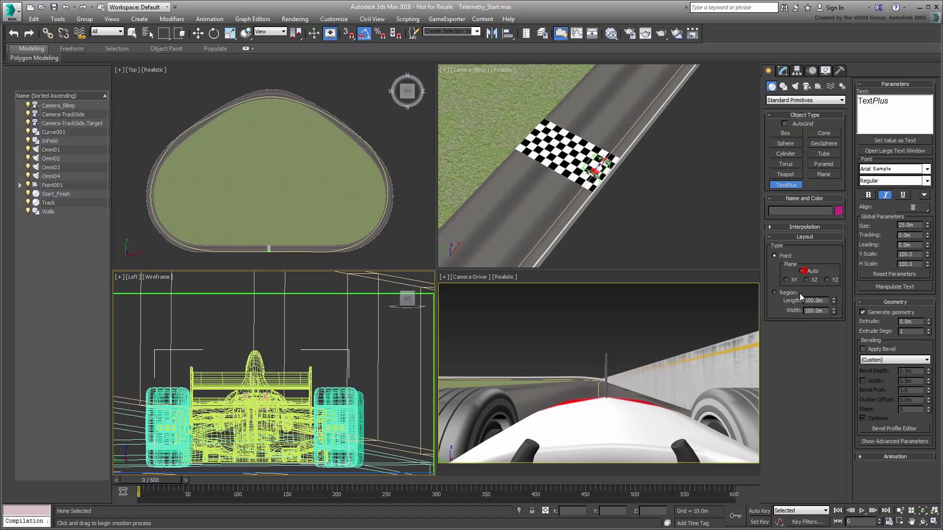
pyautogui.click(255, 331)
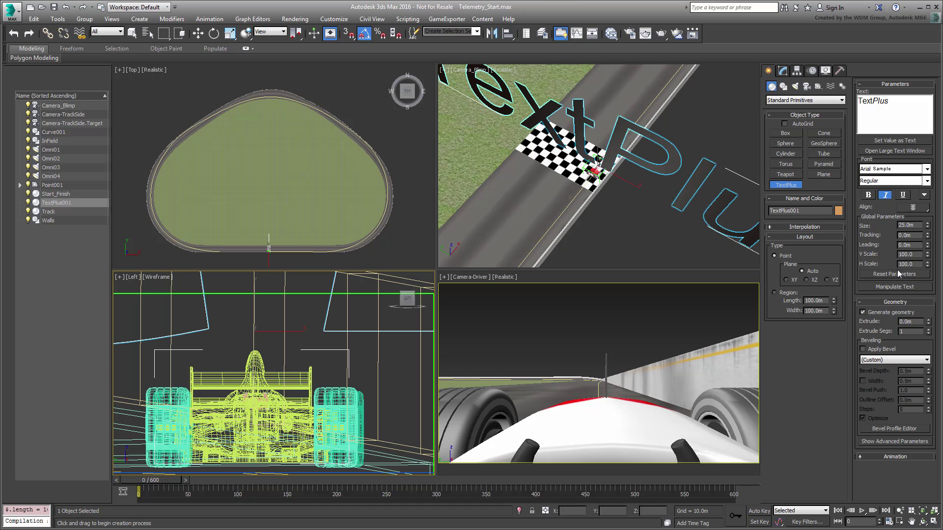
pyautogui.doubleClick(917, 226)
pyautogui.write('0.03')
pyautogui.press('Return')
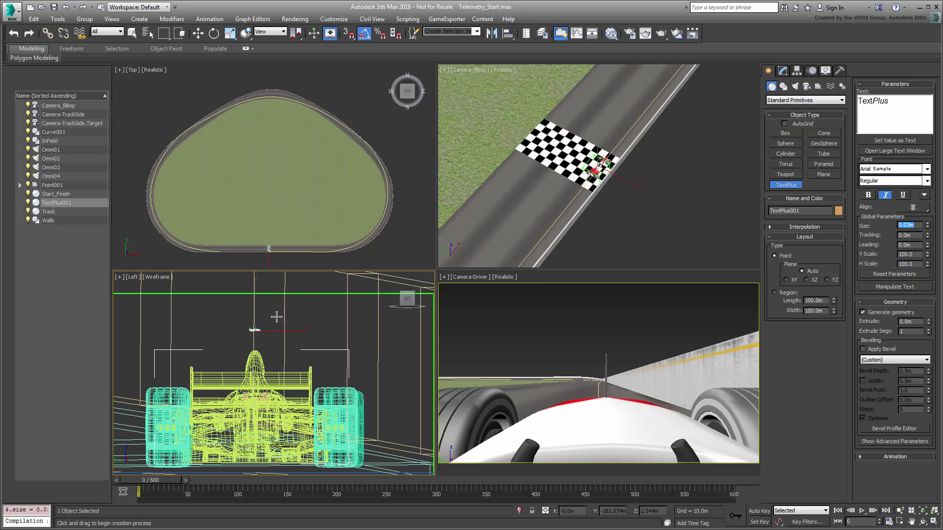
# Turn the blimp camera viewport into a wireframe Front view
pyautogui.rightClick(678, 190)
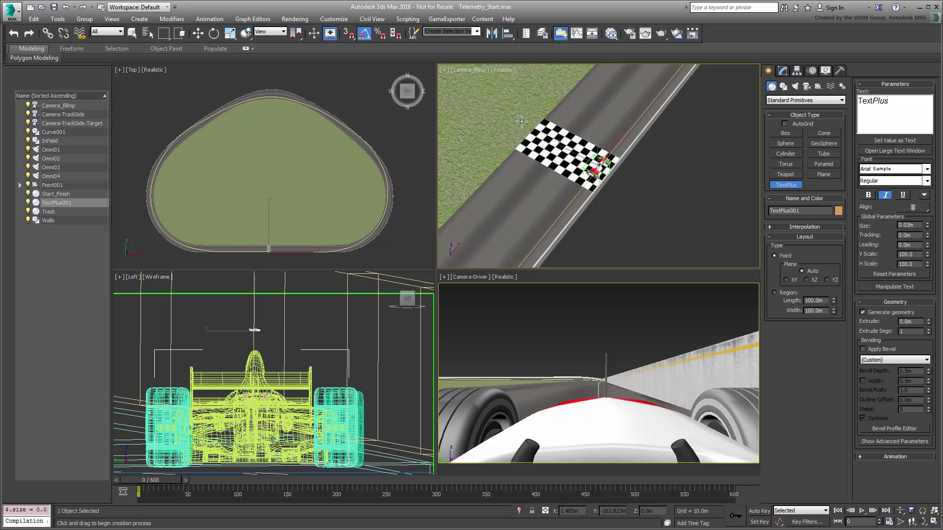
pyautogui.press('f')
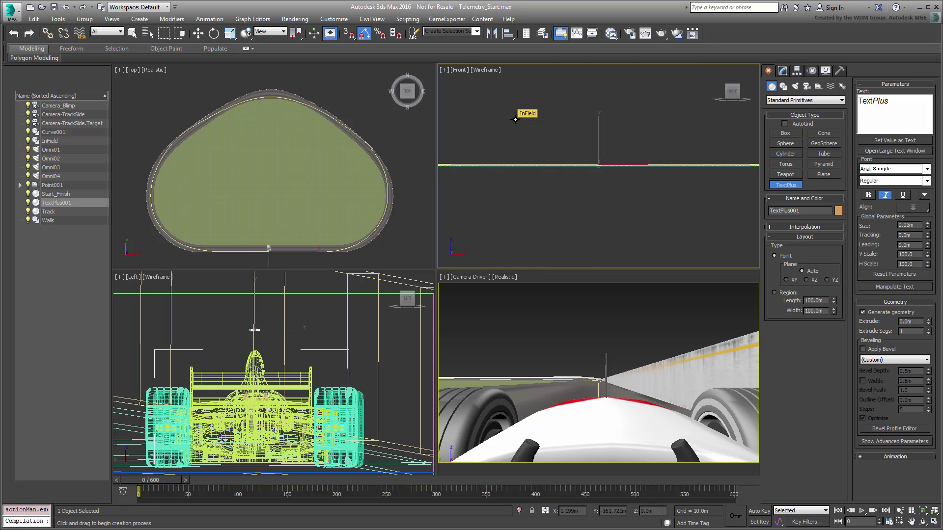
pyautogui.scroll(6, 567, 140)
pyautogui.press('F3')
# Move the text down in front of the car so it sits in the driver camera view
pyautogui.rightClick(537, 130)
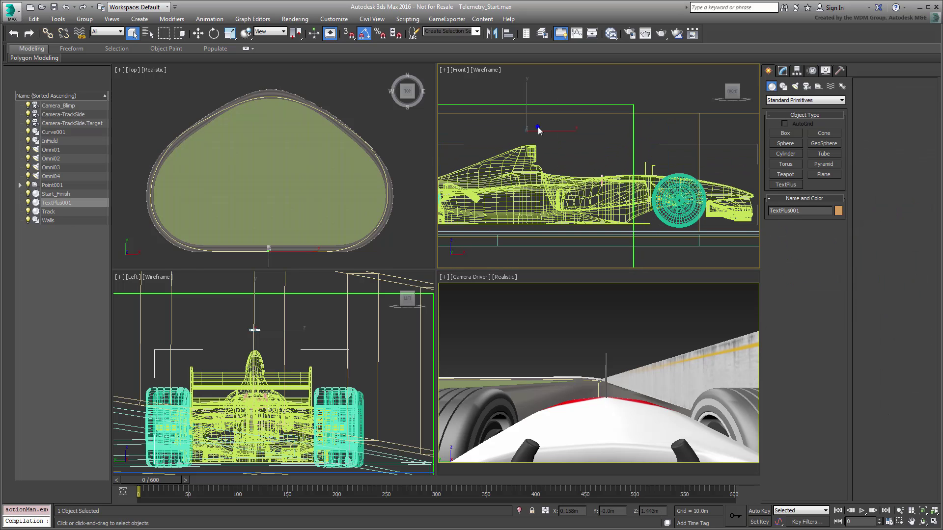
pyautogui.rightClick(537, 130)
pyautogui.click(551, 133)
pyautogui.moveTo(542, 117); pyautogui.dragTo(627, 147)
pyautogui.rightClick(526, 326)
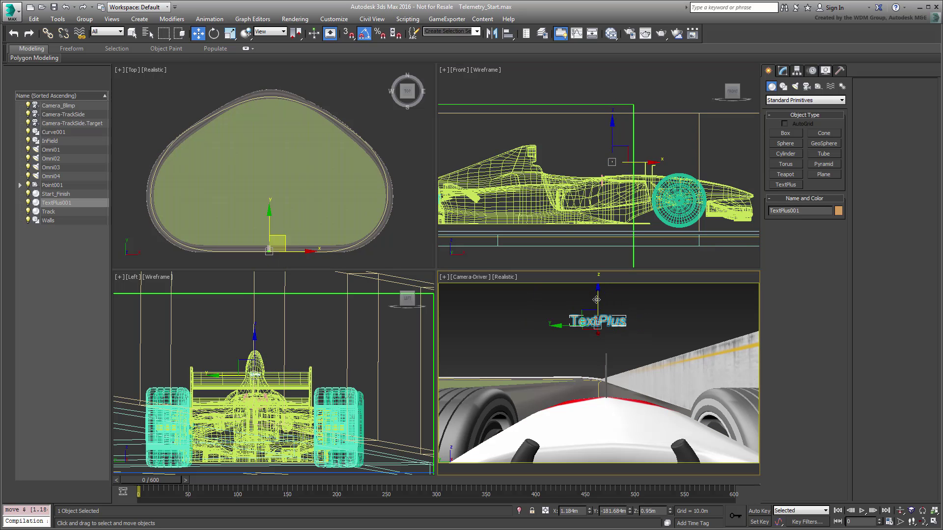
pyautogui.moveTo(598, 297); pyautogui.dragTo(599, 290)
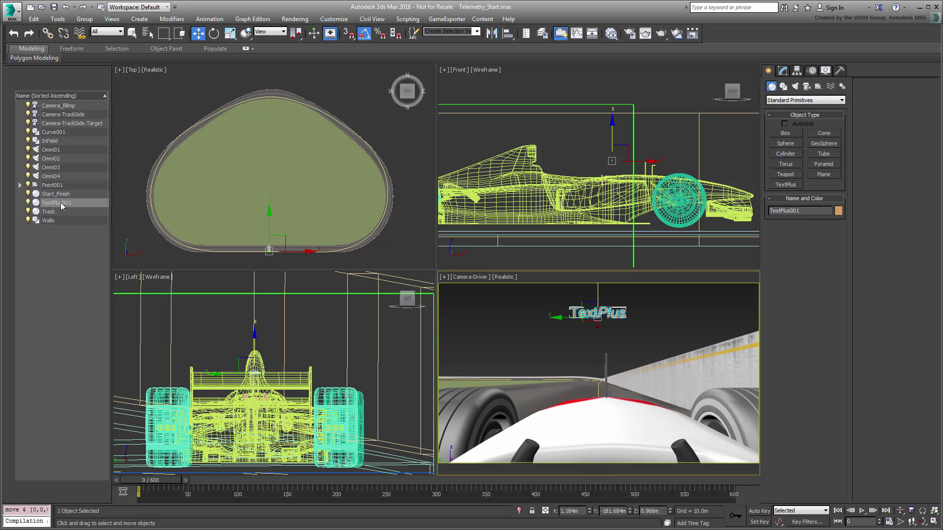
# Link TextPlus001 under Point001, scrub to confirm it follows the car, and return to frame 0
pyautogui.moveTo(65, 203); pyautogui.dragTo(51, 186)
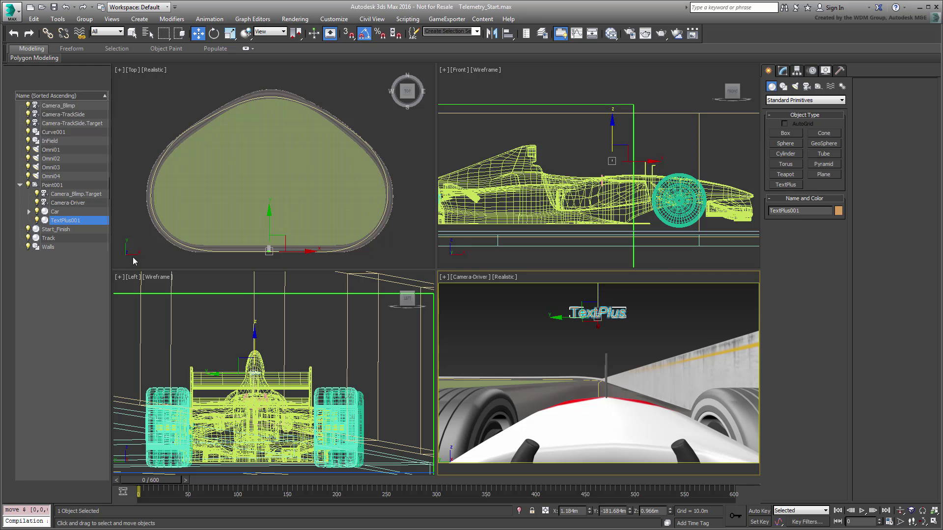
pyautogui.moveTo(152, 480); pyautogui.dragTo(681, 492)
pyautogui.press('Home')
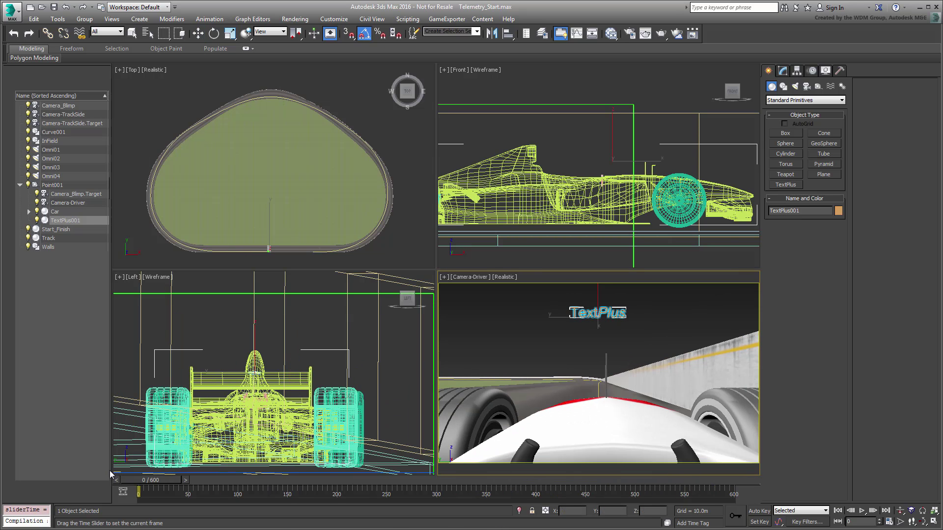
# Replace the TextPlus label's text with 'Lap Time:' in a regular, non-italic style
pyautogui.press('w')
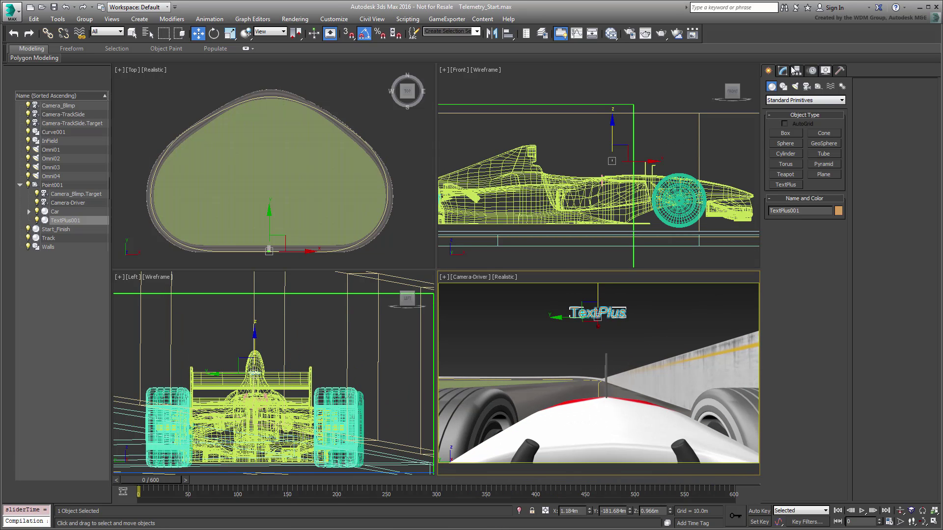
pyautogui.click(784, 71)
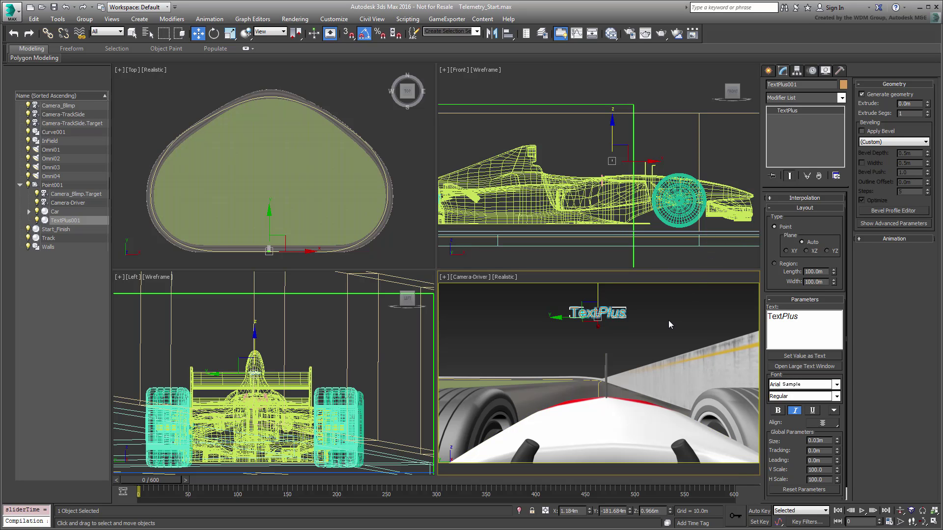
pyautogui.doubleClick(829, 318)
pyautogui.write('Lap Time:')
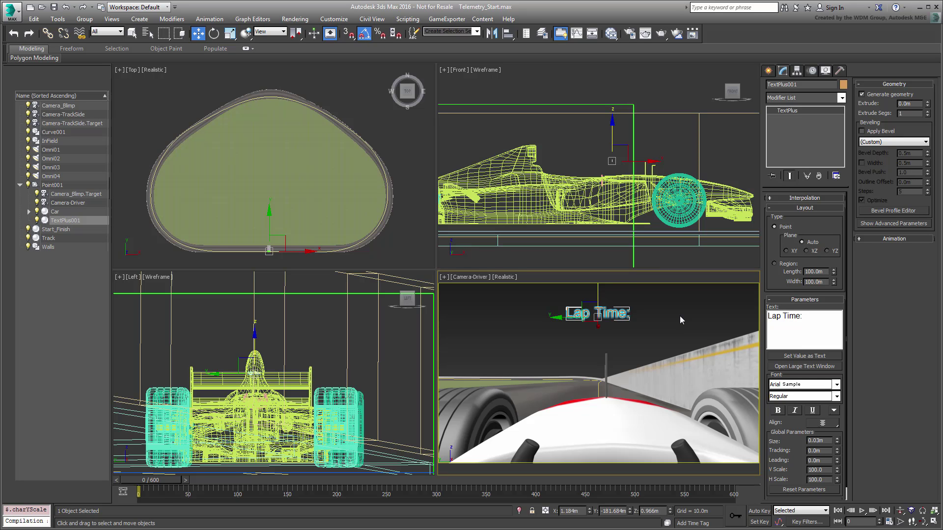
# In Set Value as Text, rename the default Value1 to 'Lap'
pyautogui.click(815, 358)
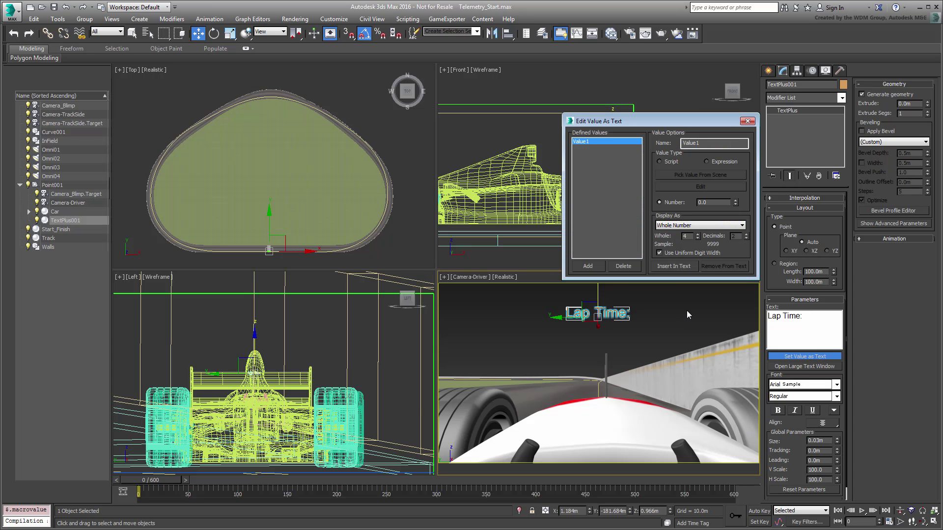
pyautogui.doubleClick(710, 144)
pyautogui.write('Lap')
# Insert the Lap value after 'Lap Time:', make it an Expression, and open its editor
pyautogui.click(826, 322)
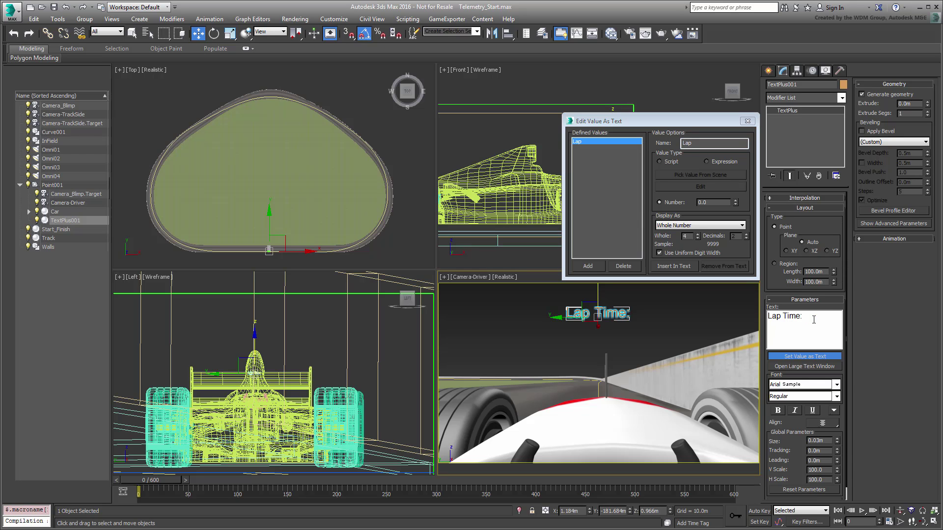
pyautogui.click(674, 267)
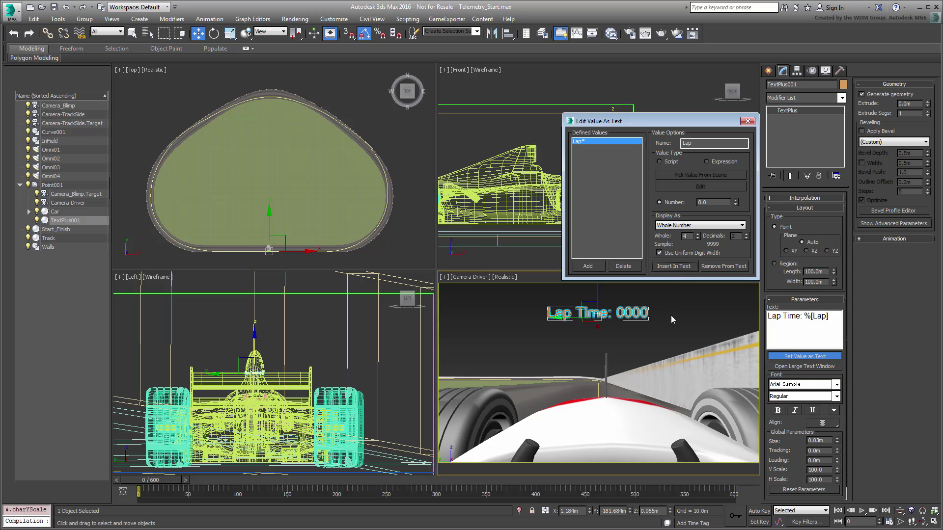
pyautogui.click(707, 161)
pyautogui.click(699, 188)
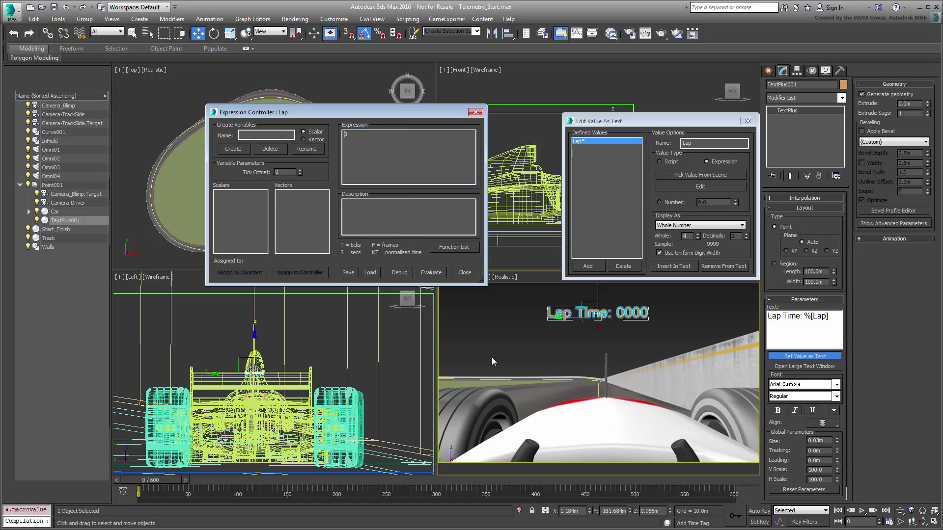
# Set the Lap expression to F/30, evaluate it, and scrub the timeline to watch it count
pyautogui.moveTo(363, 133); pyautogui.dragTo(339, 132)
pyautogui.click(426, 274)
pyautogui.moveTo(147, 480); pyautogui.dragTo(118, 480)
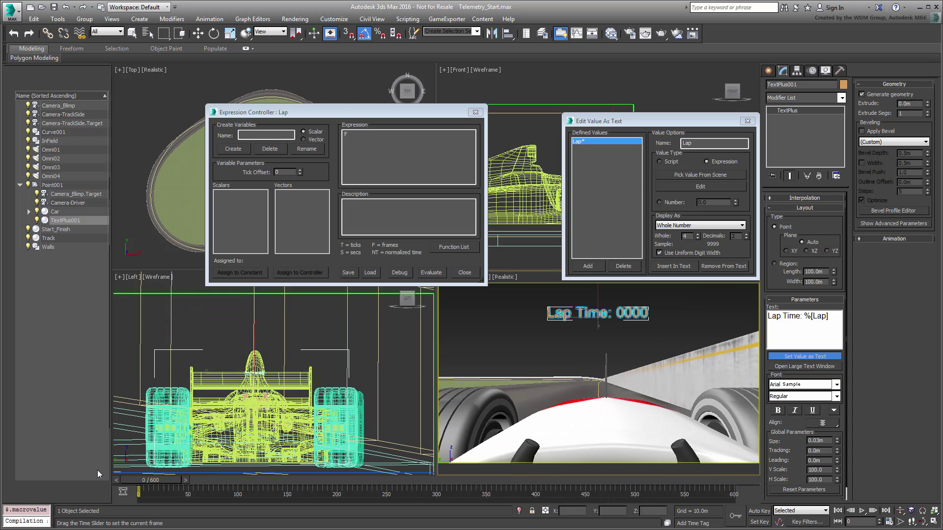
pyautogui.press('w')
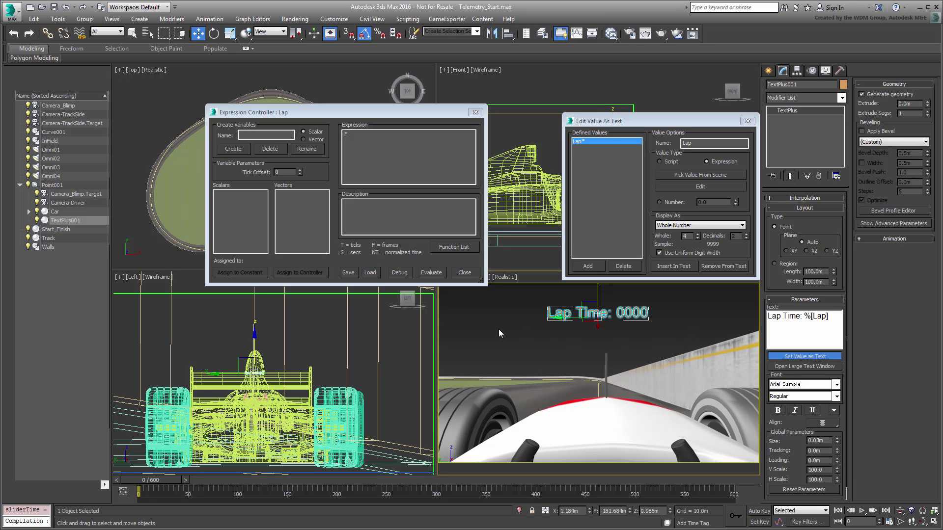
pyautogui.click(392, 139)
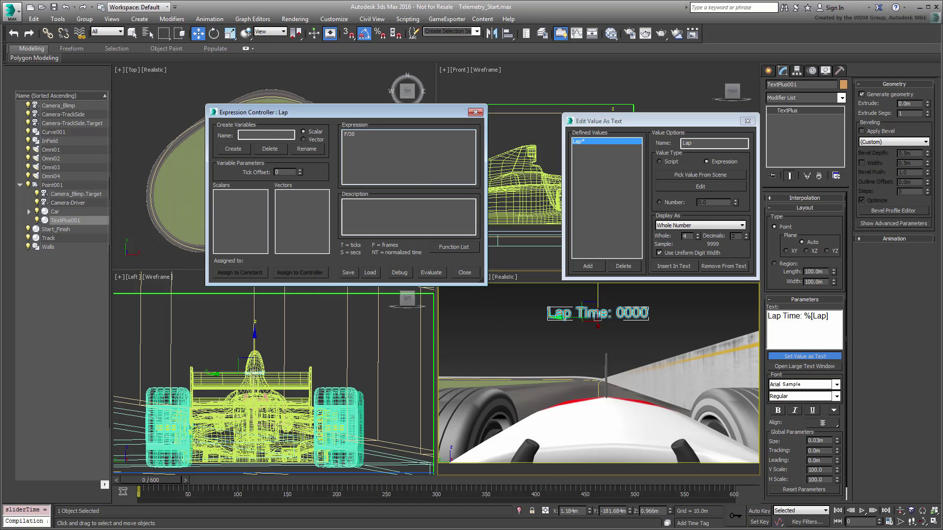
pyautogui.click(427, 273)
pyautogui.moveTo(150, 480); pyautogui.dragTo(282, 485)
# Display the Lap value as a Real Number with 2 whole digits
pyautogui.press('Home')
pyautogui.press('w')
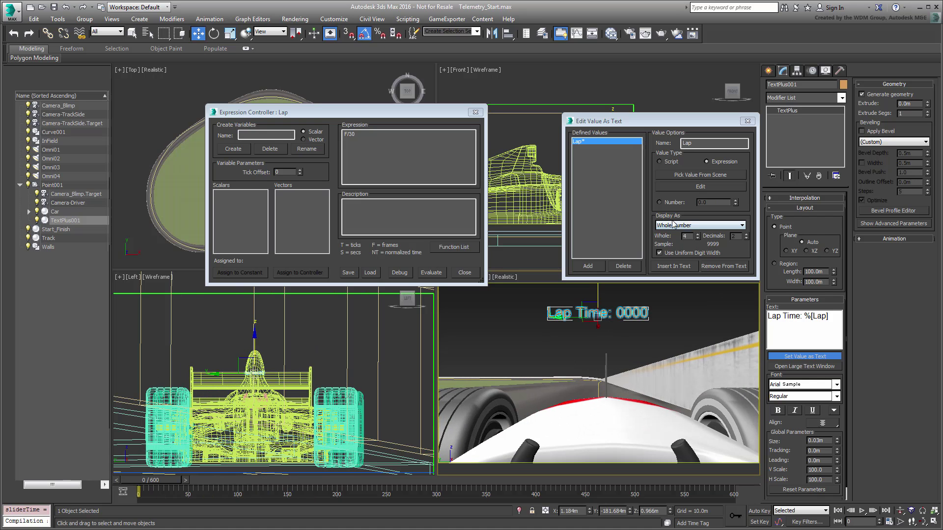
pyautogui.click(689, 225)
pyautogui.click(677, 241)
pyautogui.click(697, 238)
pyautogui.click(698, 238)
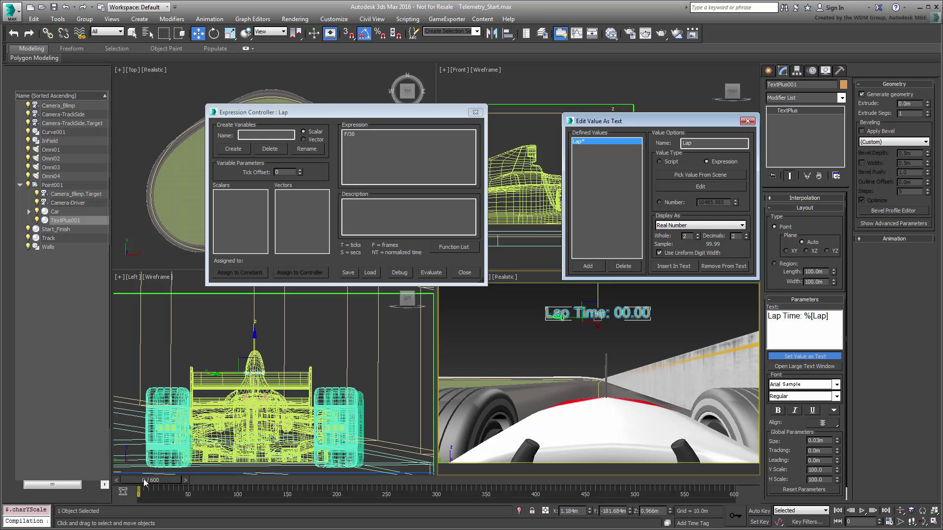
pyautogui.moveTo(147, 480); pyautogui.dragTo(71, 487)
# Add the ' s.' suffix after the Lap value and close both value dialogs
pyautogui.press('w')
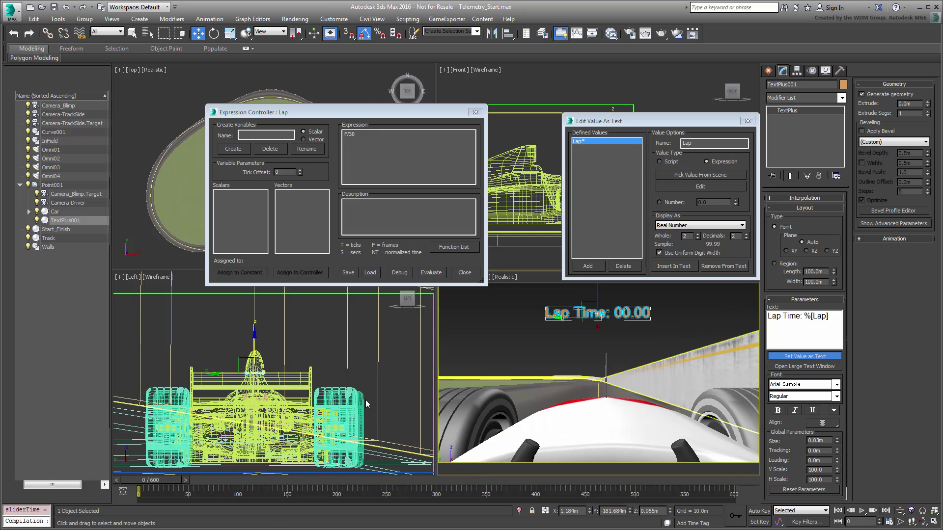
pyautogui.click(826, 320)
pyautogui.write('s.')
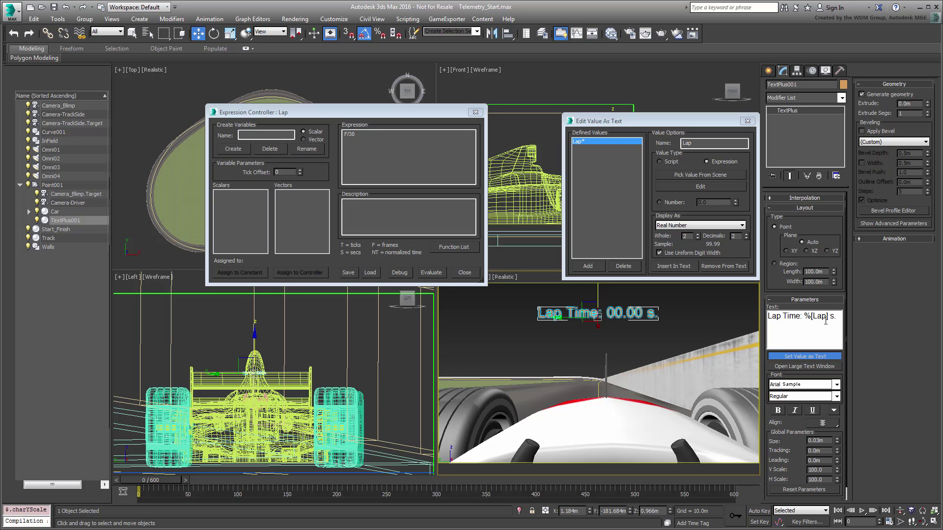
pyautogui.click(475, 112)
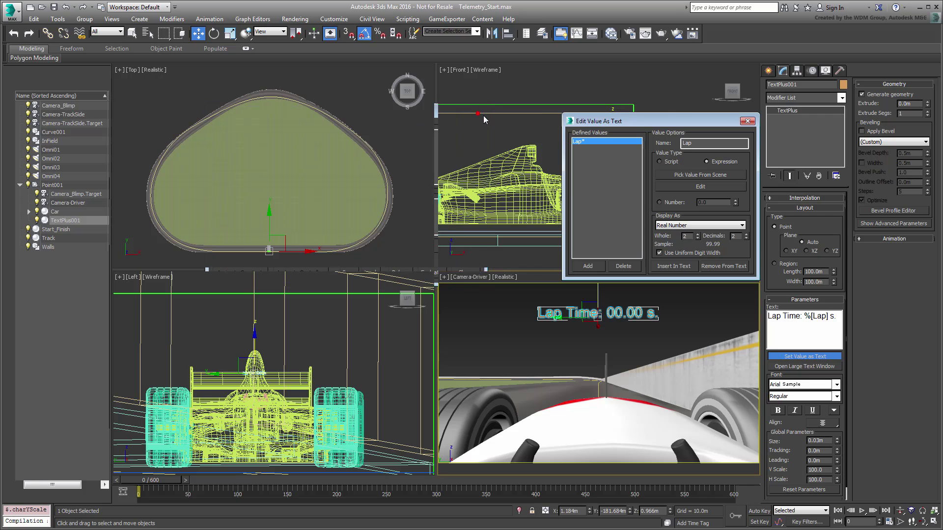
pyautogui.click(748, 121)
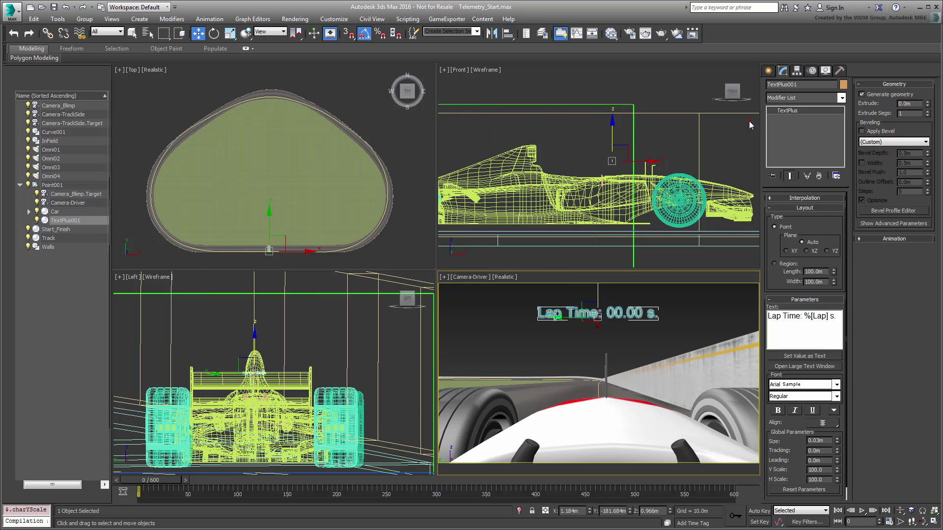
pyautogui.click(863, 511)
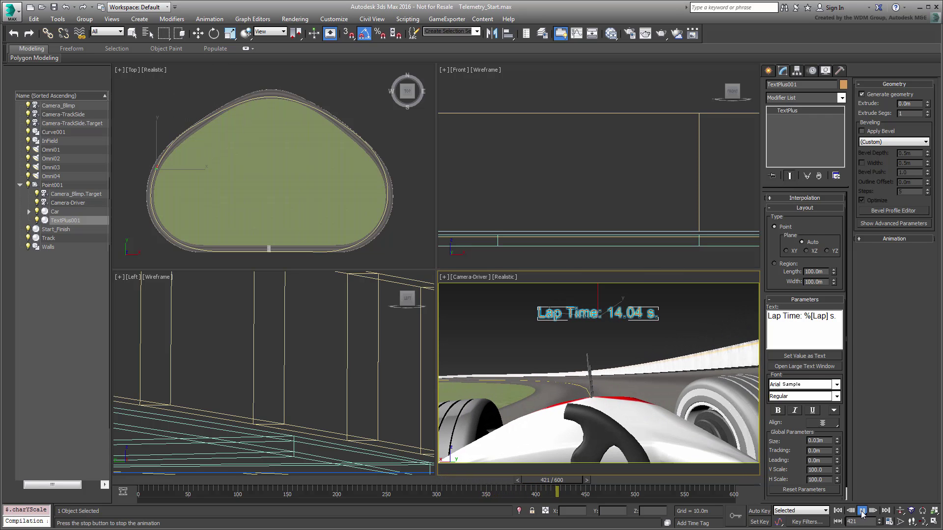
pyautogui.click(862, 512)
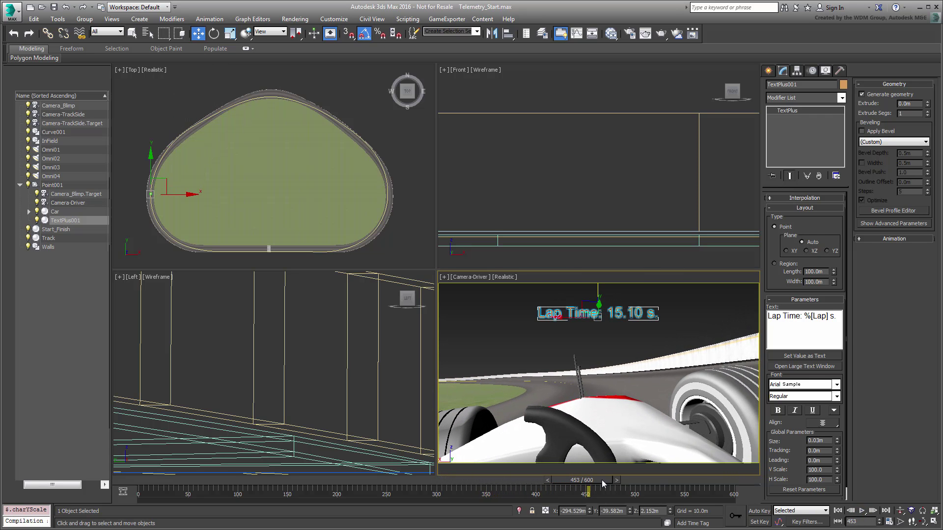
pyautogui.moveTo(602, 480); pyautogui.dragTo(10, 451)
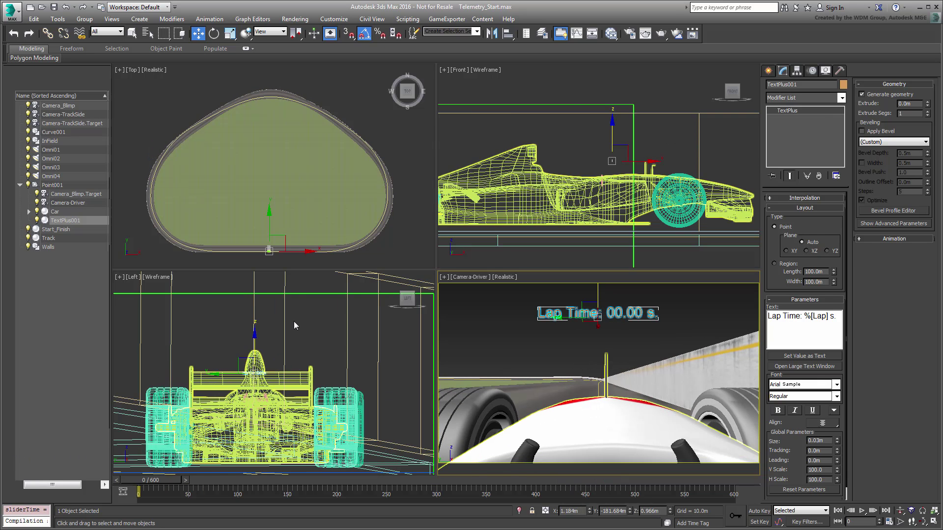
pyautogui.click(590, 104)
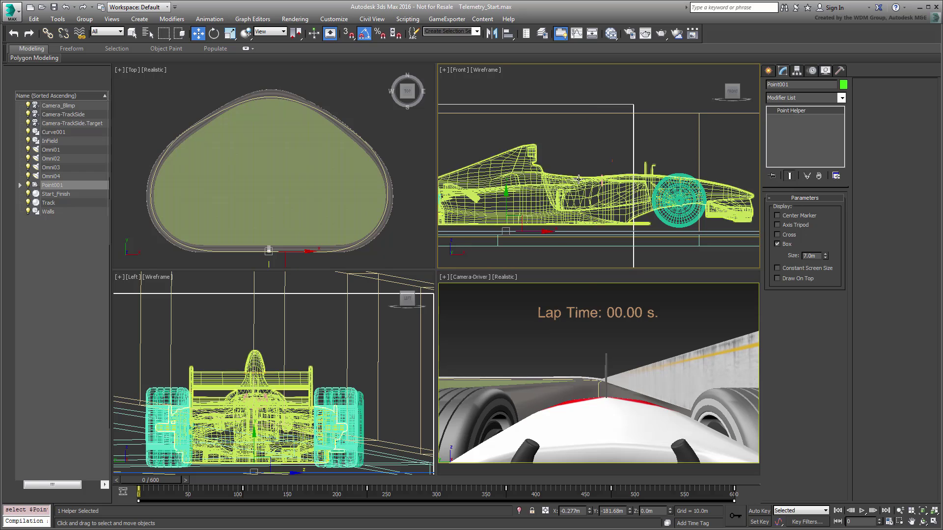
pyautogui.rightClick(506, 330)
pyautogui.rightClick(503, 321)
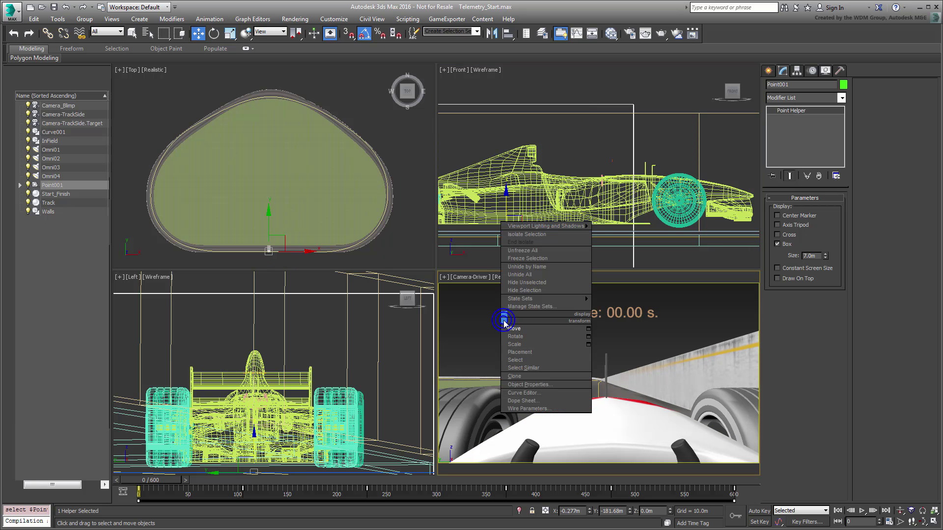
pyautogui.click(523, 393)
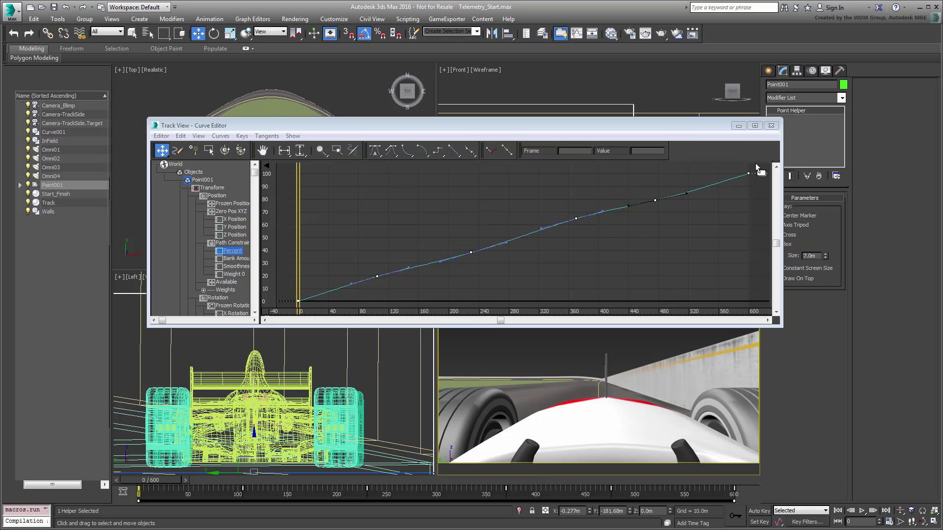
pyautogui.click(770, 126)
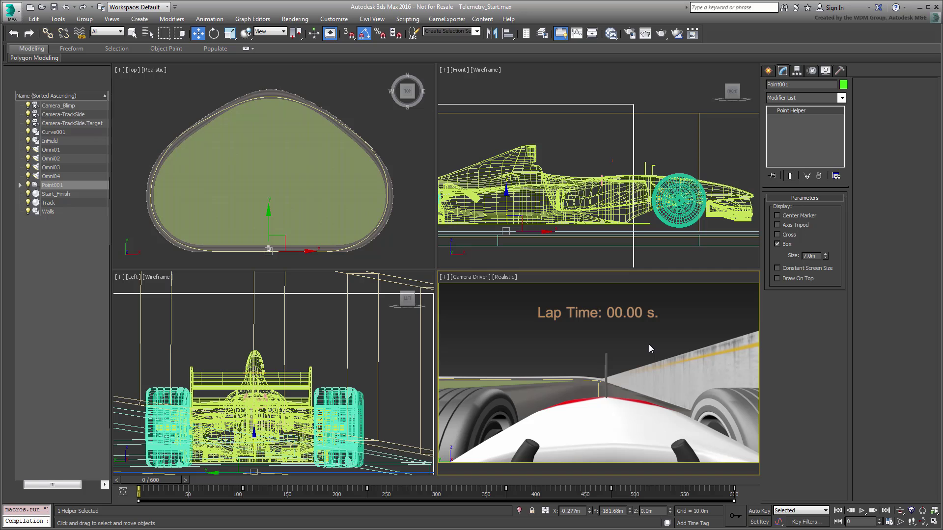
# Use the Utilities Measure tool on Curve001 to read its 1582.062m length
pyautogui.click(635, 316)
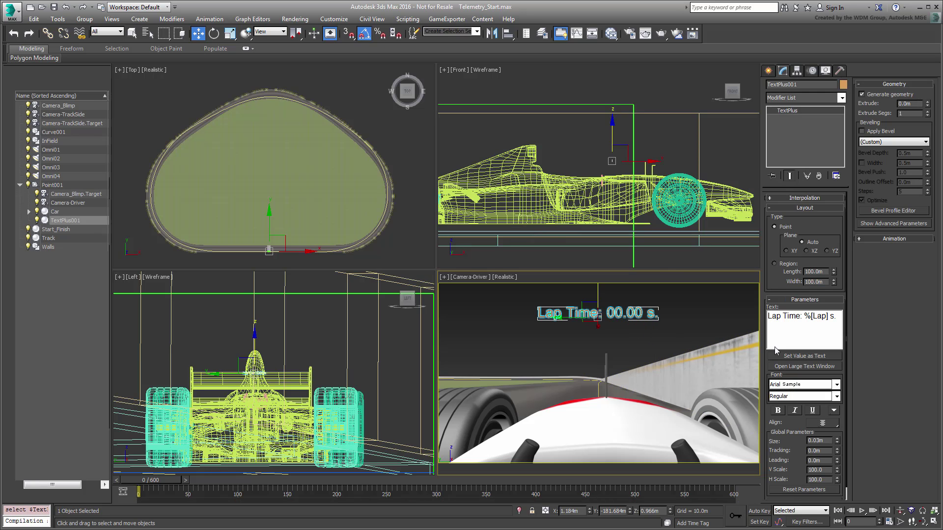
pyautogui.click(804, 356)
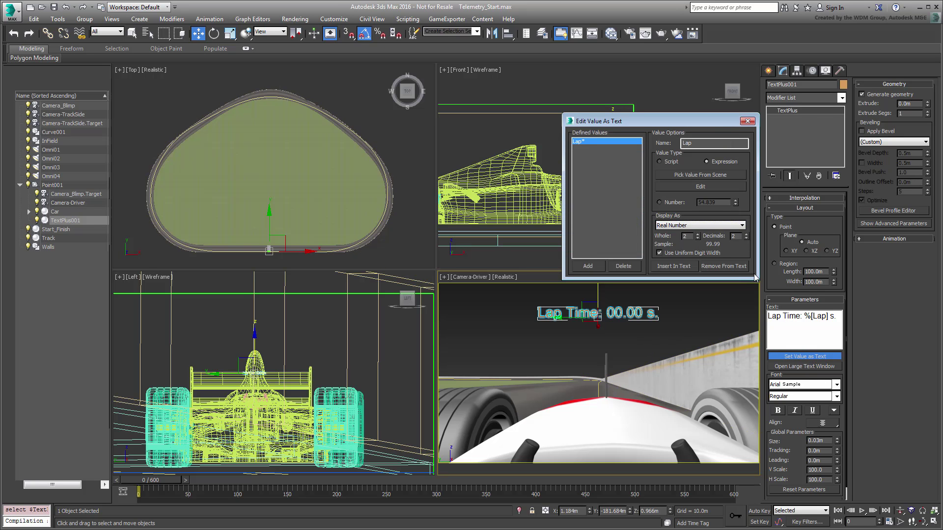
pyautogui.click(840, 71)
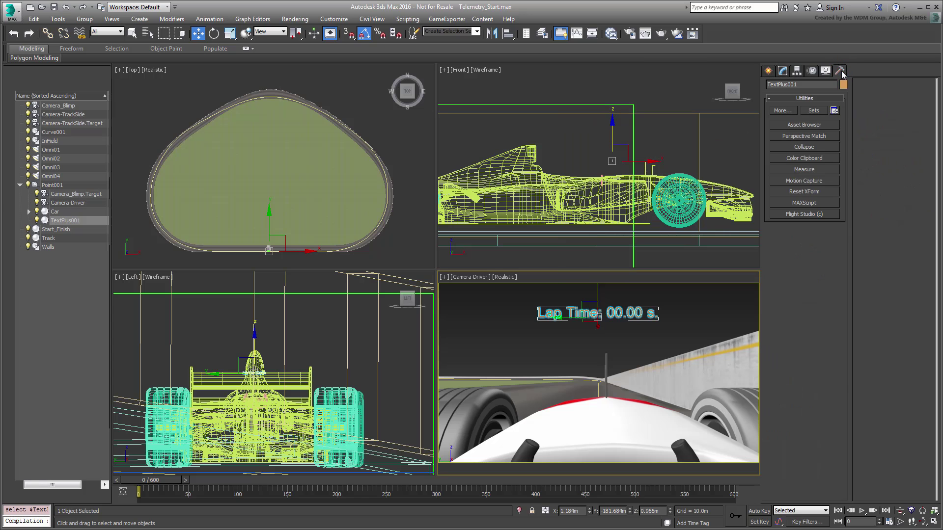
pyautogui.click(796, 169)
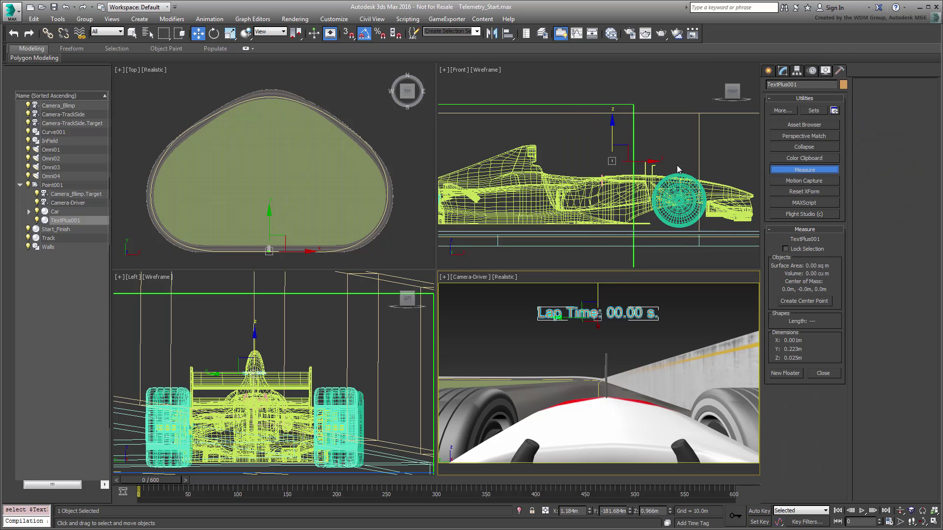
pyautogui.click(326, 114)
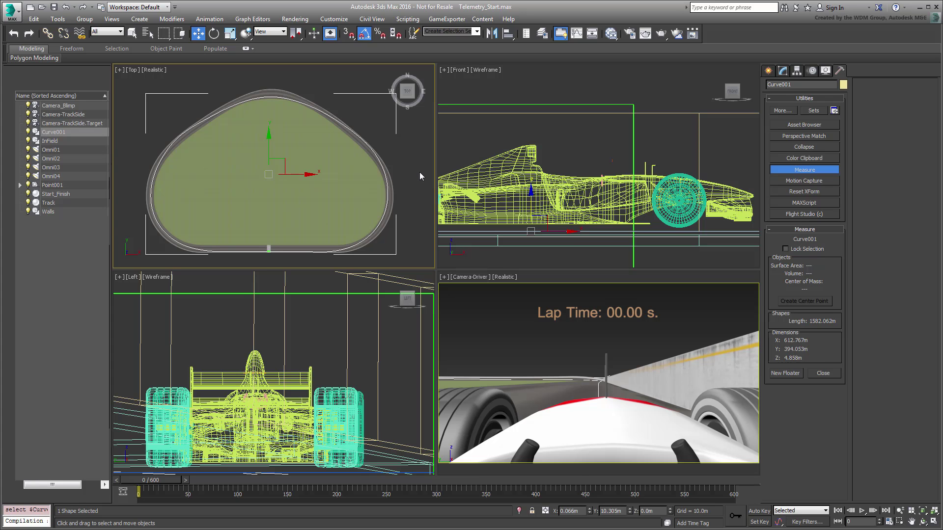
# Type 'Speed: km/h' at the start of the label text
pyautogui.click(580, 313)
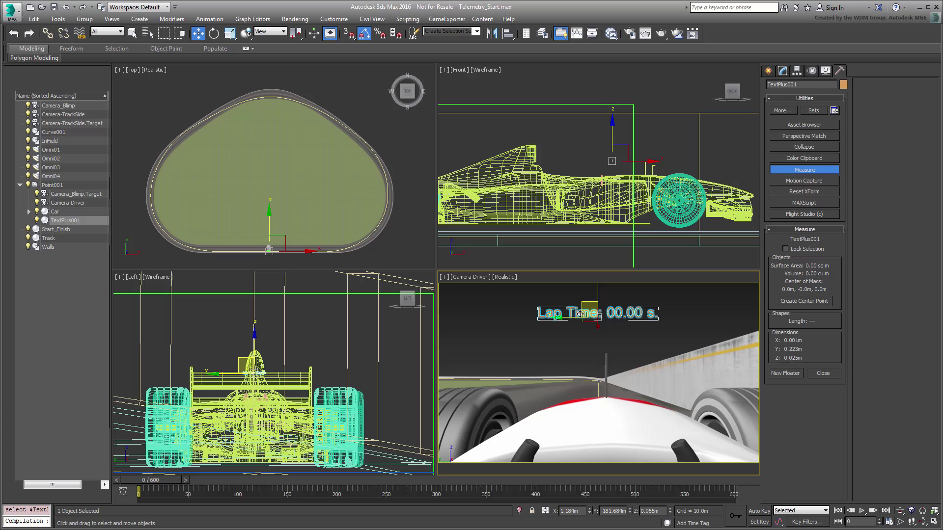
pyautogui.click(783, 70)
pyautogui.click(804, 356)
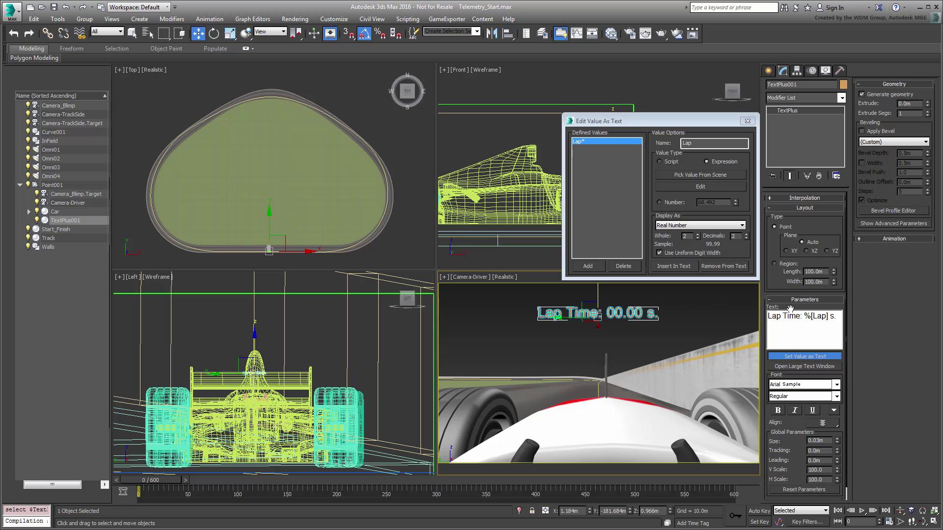
pyautogui.click(769, 317)
pyautogui.write('Speed:  ')
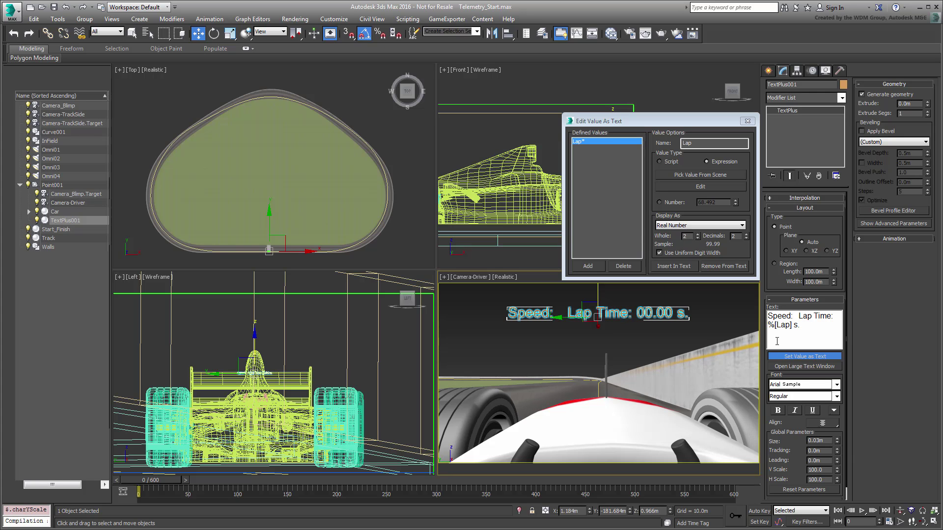
pyautogui.write('km/h')
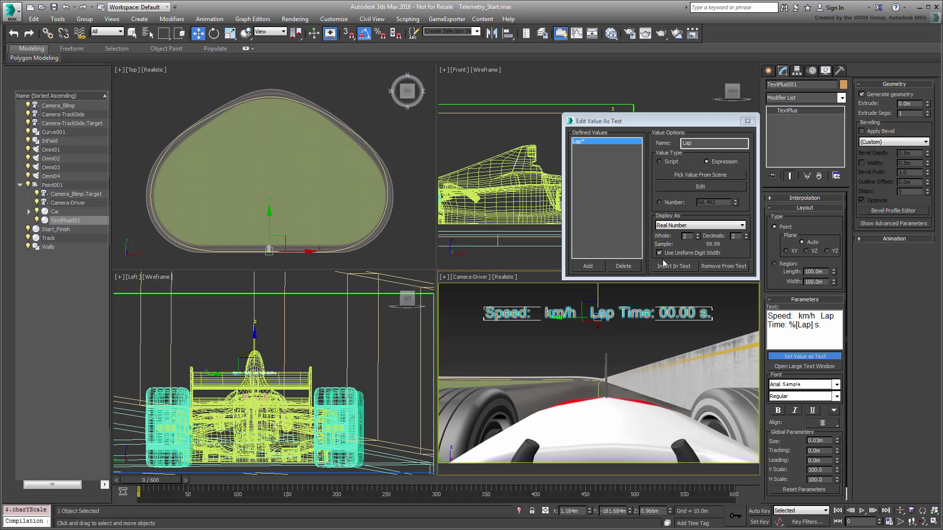
# Add a value named Speed with 3 whole digits and insert it after 'Speed:'
pyautogui.click(585, 265)
pyautogui.doubleClick(710, 143)
pyautogui.write('Speed')
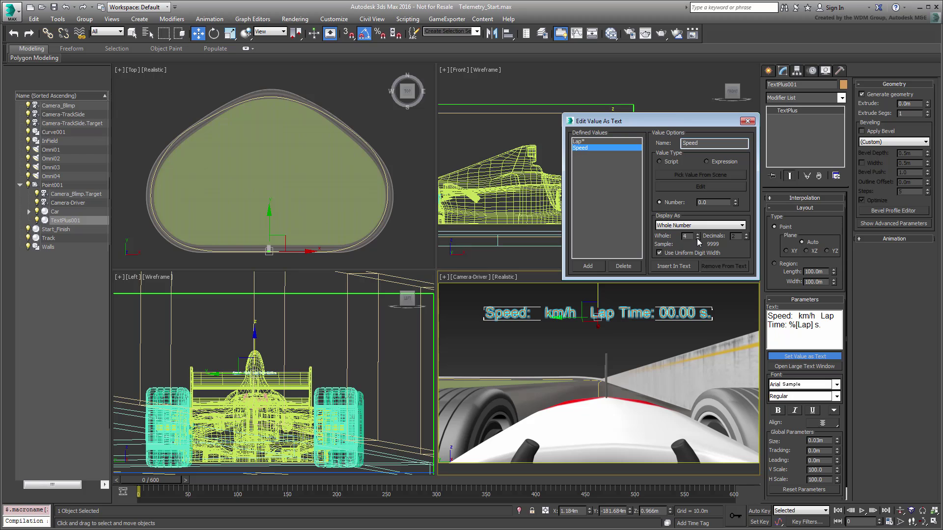
pyautogui.click(698, 238)
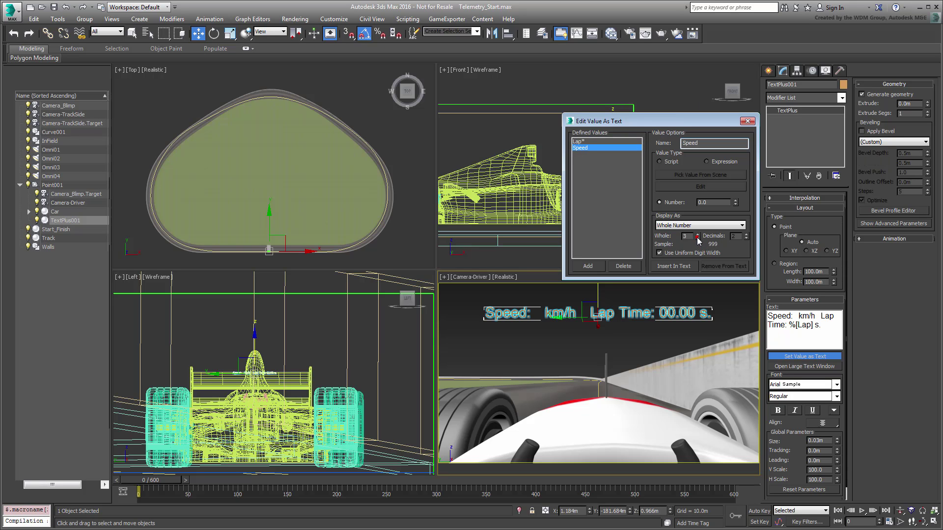
pyautogui.click(795, 316)
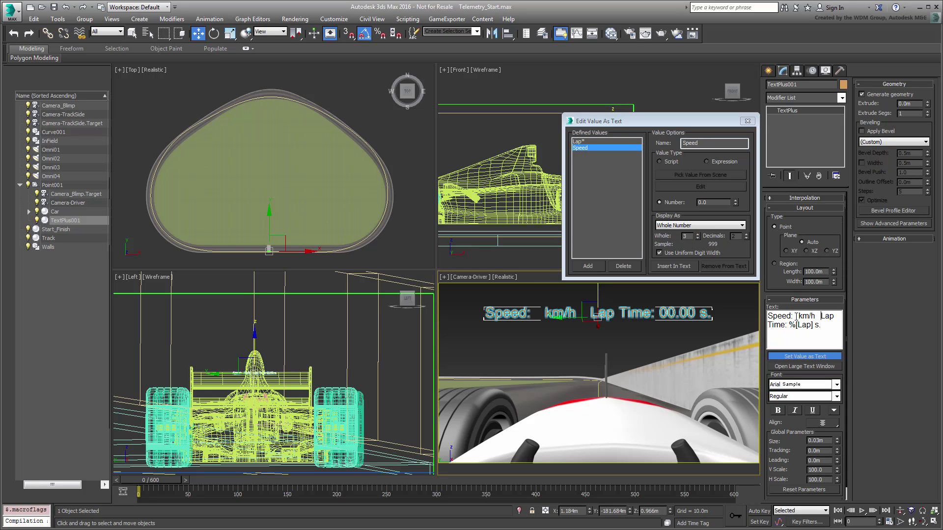
pyautogui.click(673, 268)
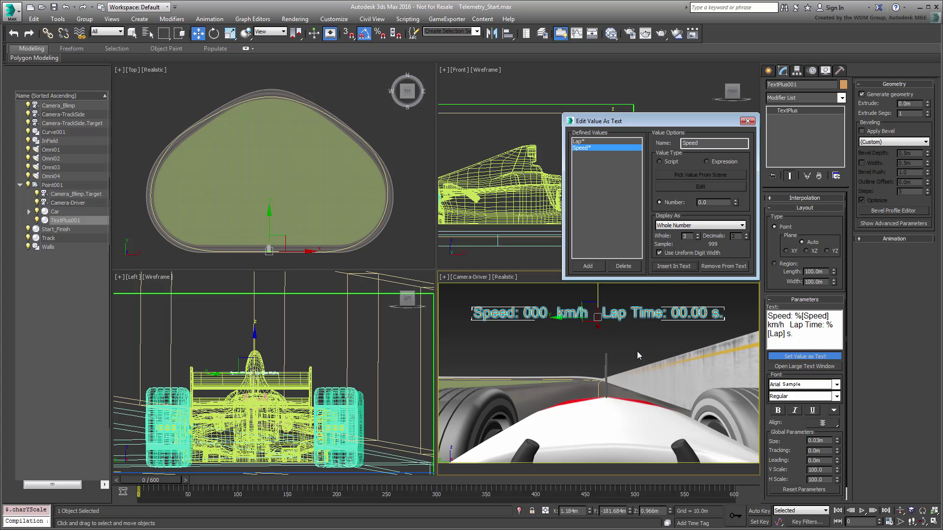
pyautogui.moveTo(149, 479)
pyautogui.mouseDown()
pyautogui.moveTo(700, 494)
pyautogui.moveTo(139, 491)
pyautogui.mouseUp()
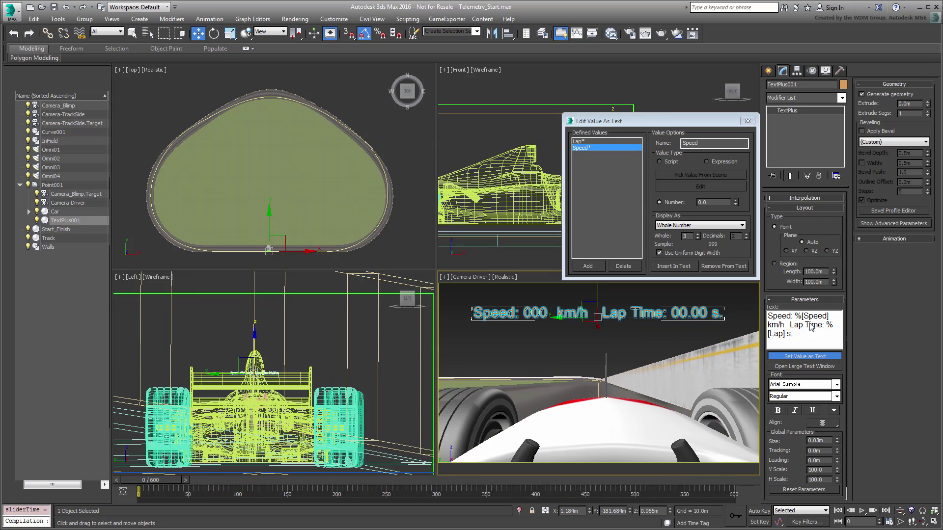
pyautogui.click(832, 323)
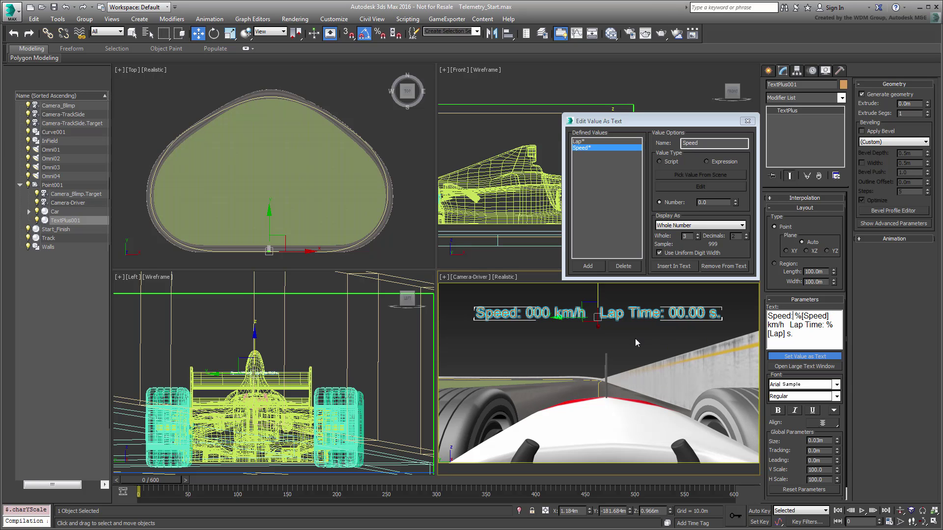
# Make Speed expression-driven and create a TotL scalar with constant value 1582.062
pyautogui.click(706, 162)
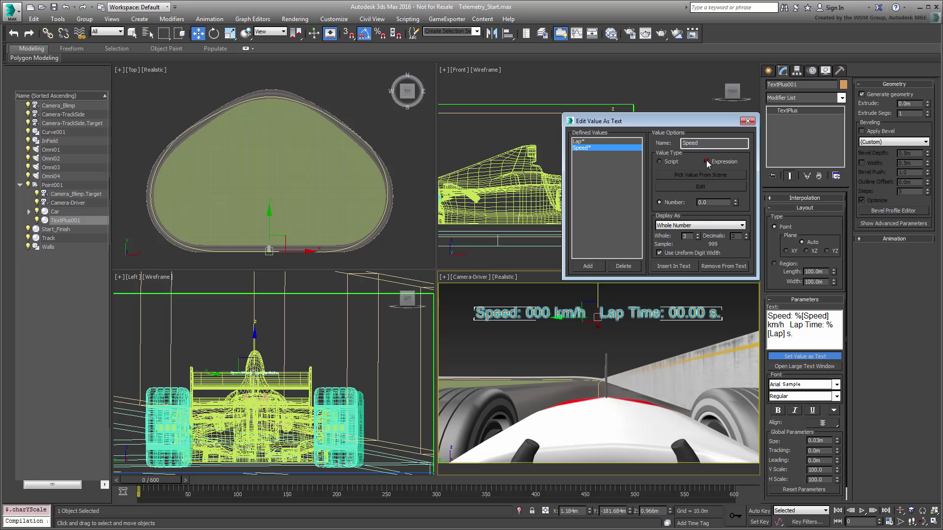
pyautogui.click(700, 188)
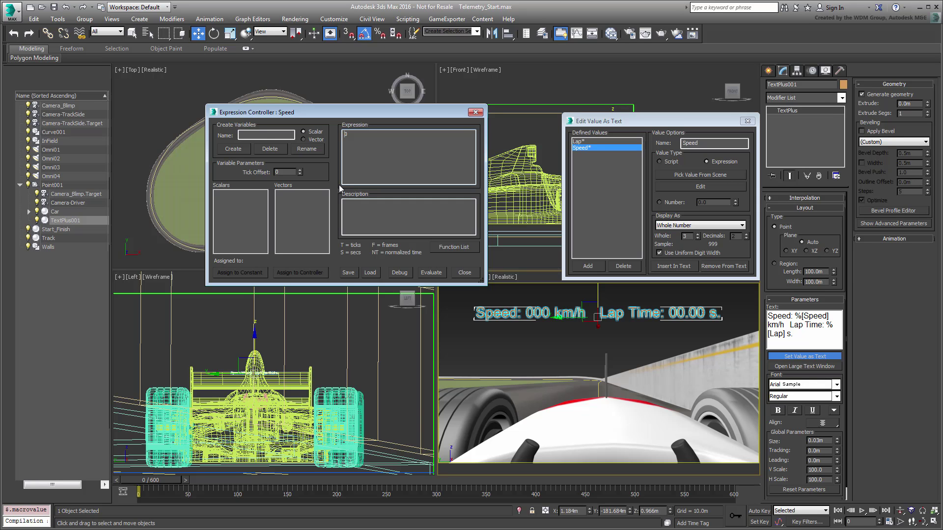
pyautogui.click(266, 137)
pyautogui.write('TotL')
pyautogui.click(233, 150)
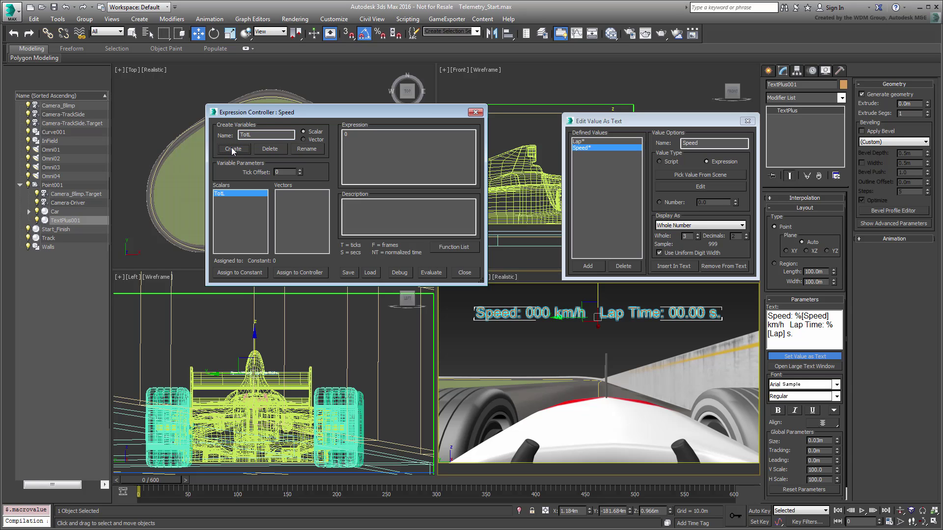
pyautogui.click(239, 272)
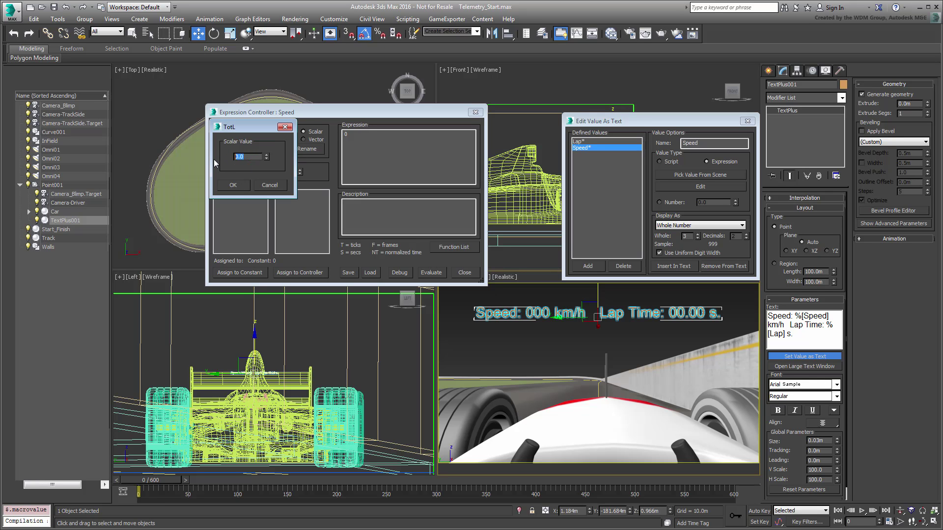
pyautogui.write('1582.062')
pyautogui.click(237, 187)
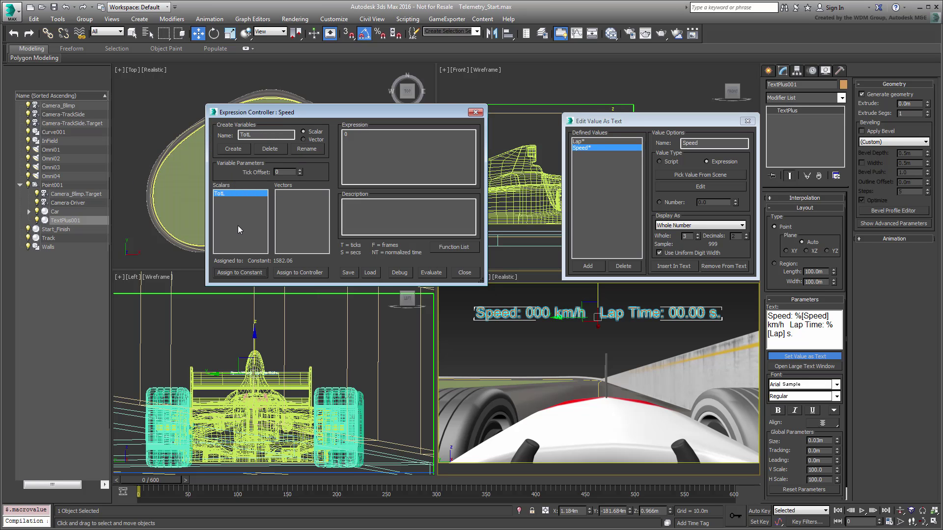
# Create a second scalar variable named C_Pos
pyautogui.doubleClick(263, 134)
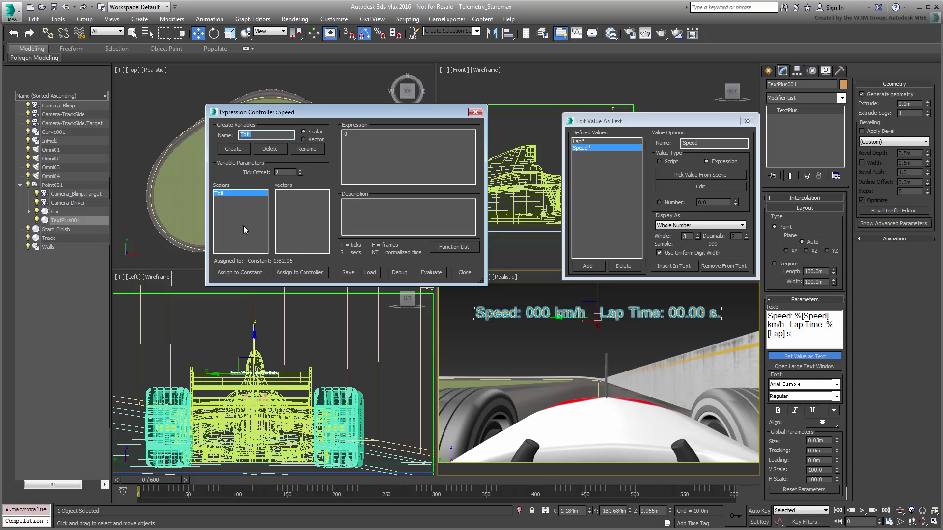
pyautogui.write('C_Pos')
pyautogui.click(233, 148)
# Assign C_Pos to Point001's Path_Constraint Percent track
pyautogui.click(304, 273)
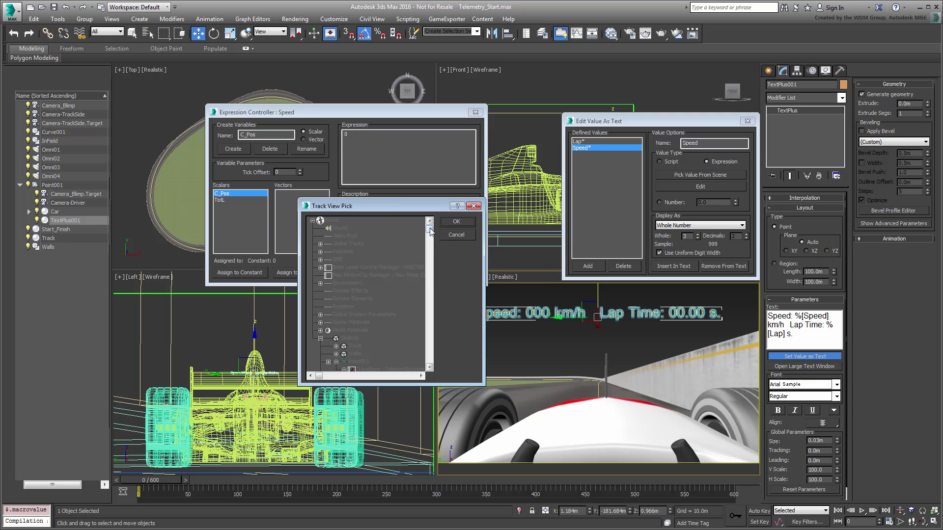
pyautogui.moveTo(430, 230); pyautogui.dragTo(428, 274)
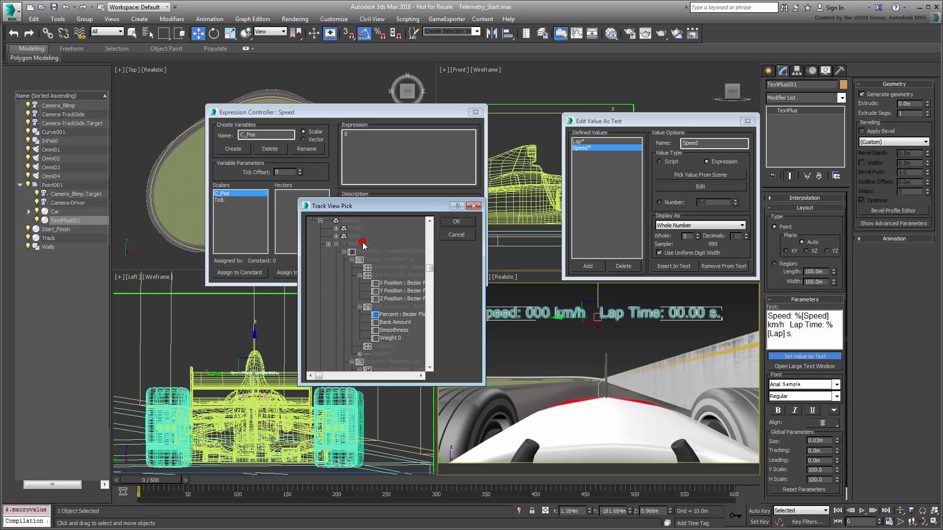
pyautogui.click(396, 316)
pyautogui.click(456, 221)
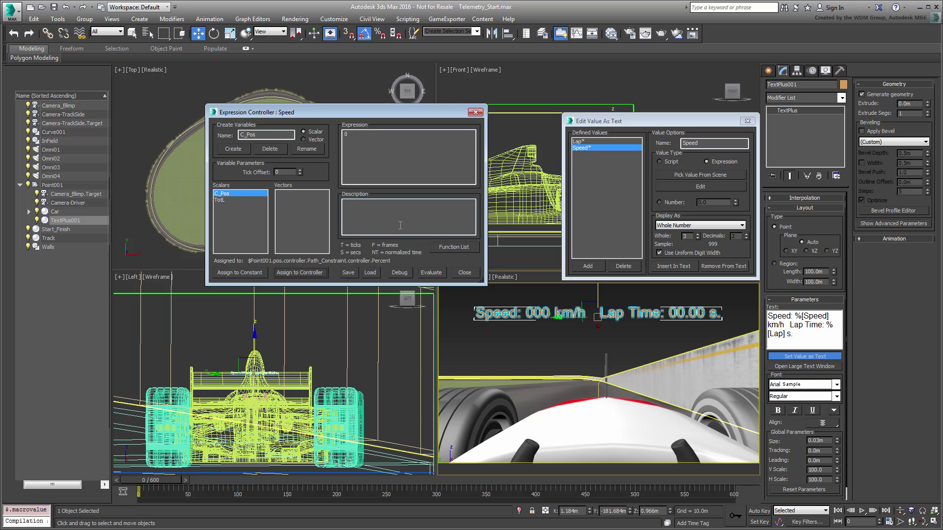
# Create P_Pos on the same Percent track with a Tick Offset of -160
pyautogui.click(245, 136)
pyautogui.press('BackSpace')
pyautogui.write('P')
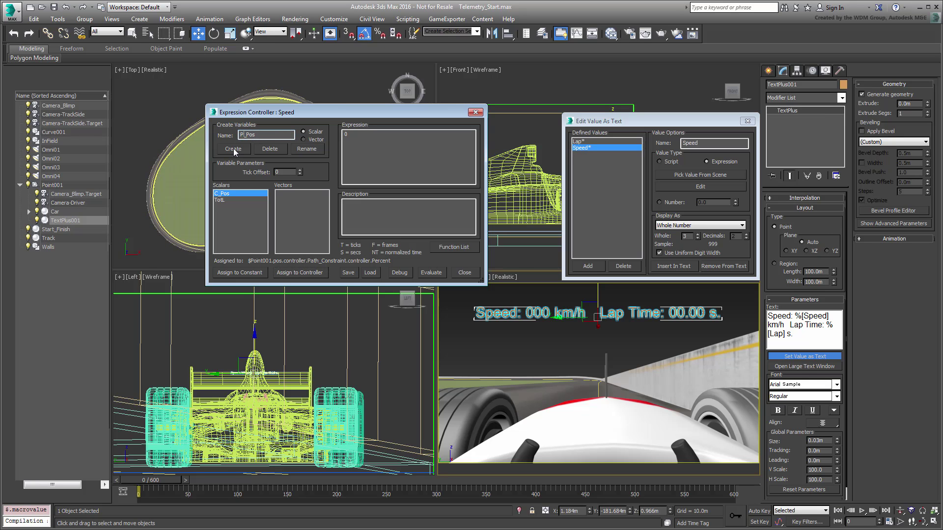
pyautogui.click(233, 148)
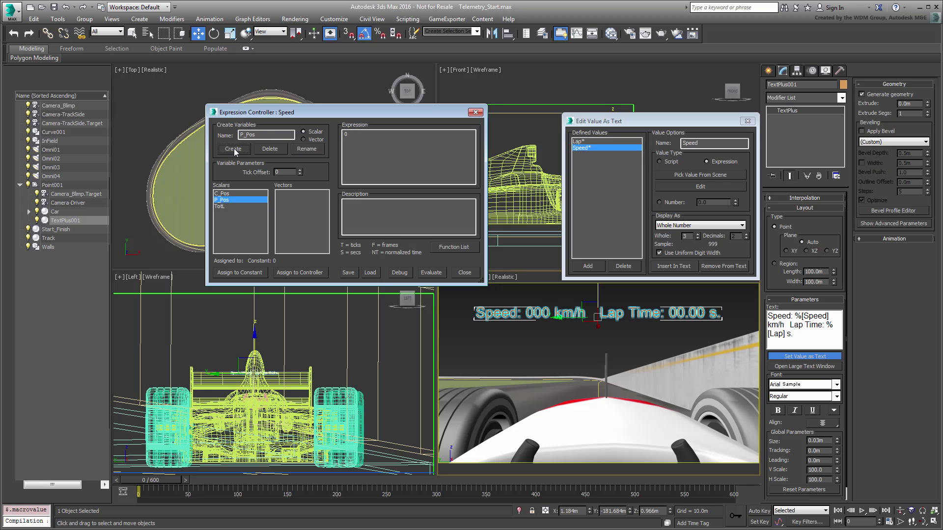
pyautogui.click(300, 273)
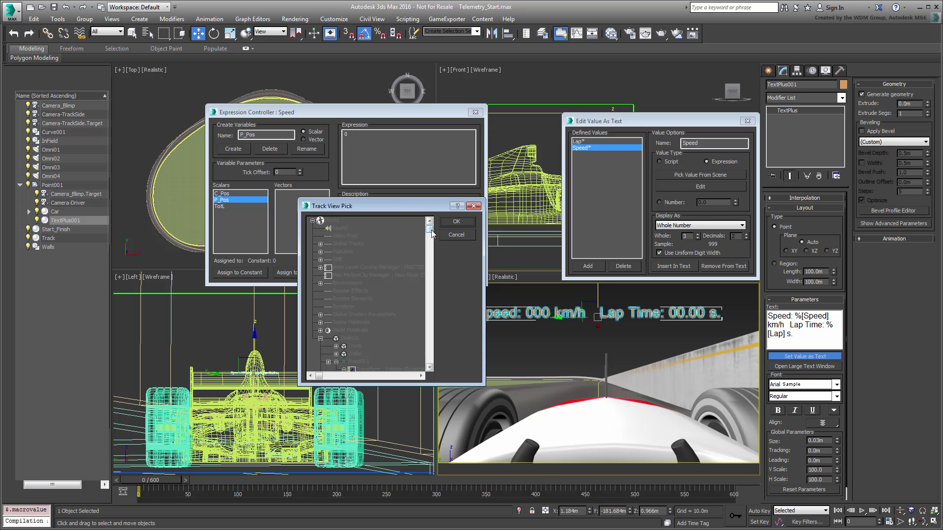
pyautogui.moveTo(430, 235); pyautogui.dragTo(430, 271)
pyautogui.click(399, 307)
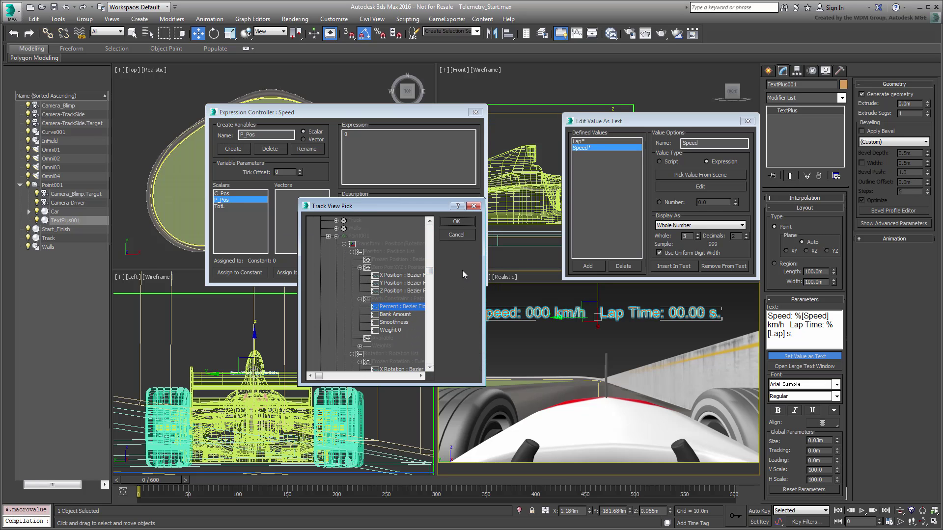
pyautogui.click(456, 221)
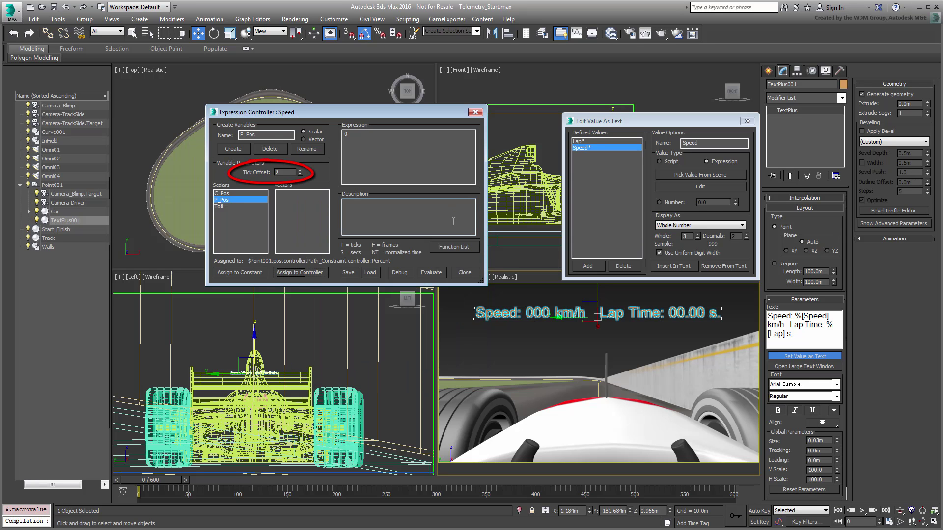
pyautogui.click(300, 174)
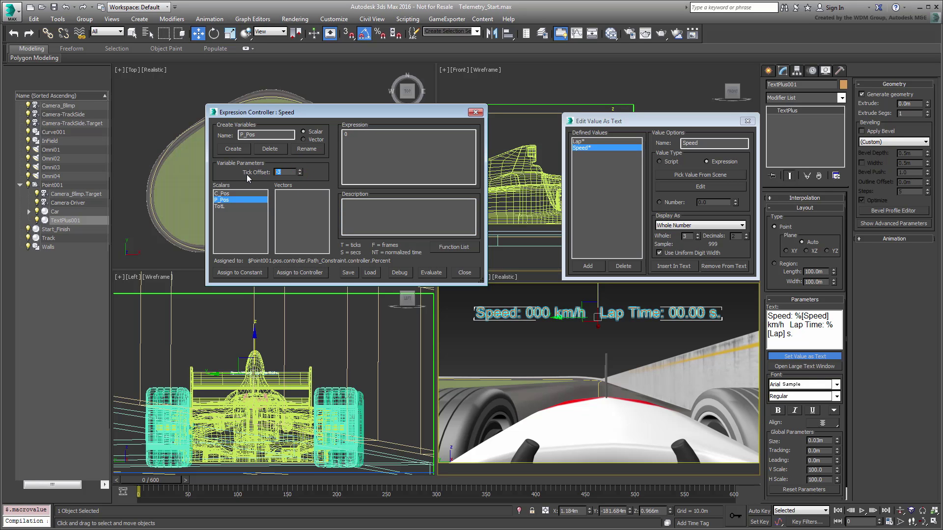
pyautogui.write('-160')
pyautogui.press('Return')
# Enter (TotL*C_Pos)-(TotL*P_Pos) as the Speed expression, evaluate, and scrub to frame 62
pyautogui.click(371, 137)
pyautogui.write('TotL')
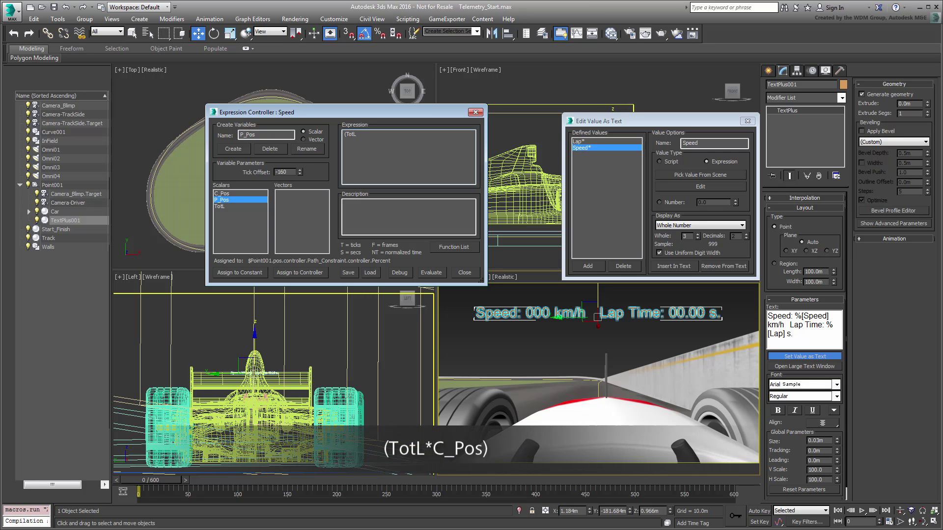
pyautogui.write('*C_Pos')
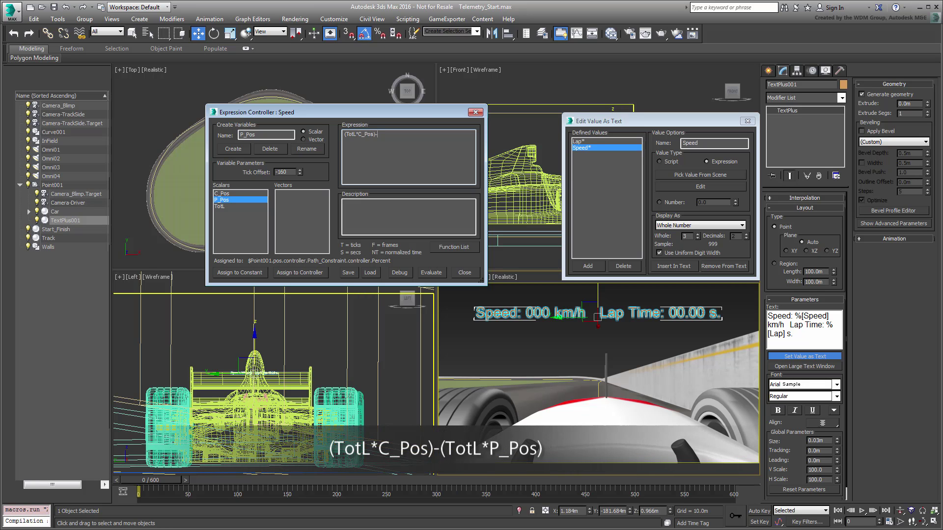
pyautogui.write('-(TotL*P_Pos')
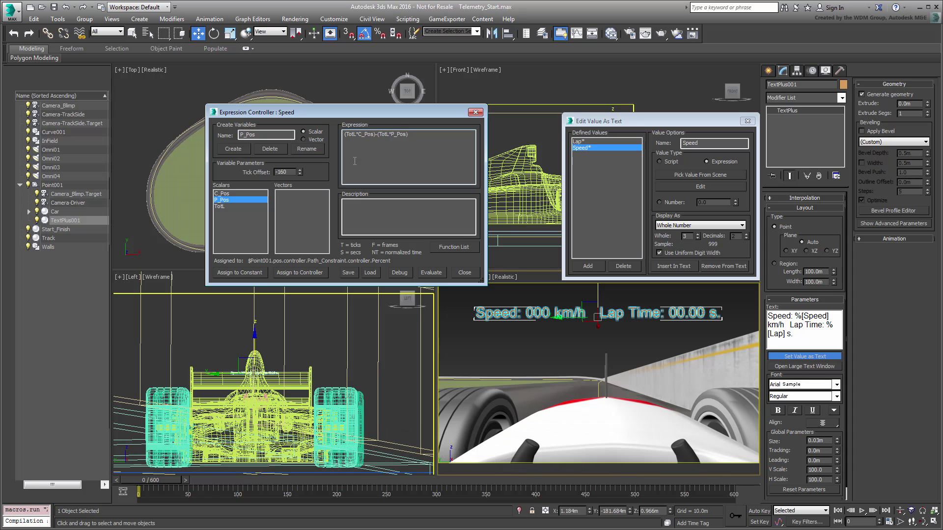
pyautogui.click(431, 273)
pyautogui.moveTo(154, 485)
pyautogui.mouseDown()
pyautogui.moveTo(653, 490)
pyautogui.moveTo(77, 486)
pyautogui.mouseUp()
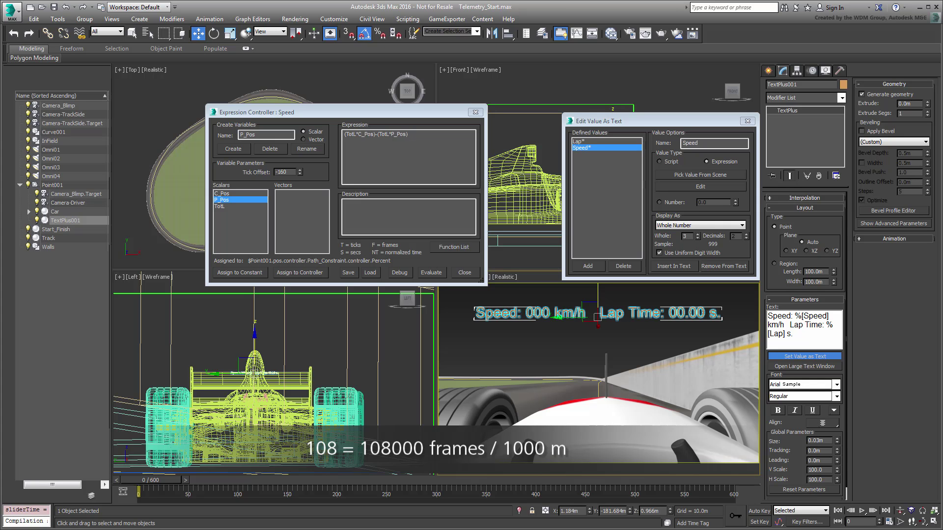
# Wrap the Speed expression in parentheses with *108, evaluate, and scrub to check the readout
pyautogui.click(418, 136)
pyautogui.write(')')
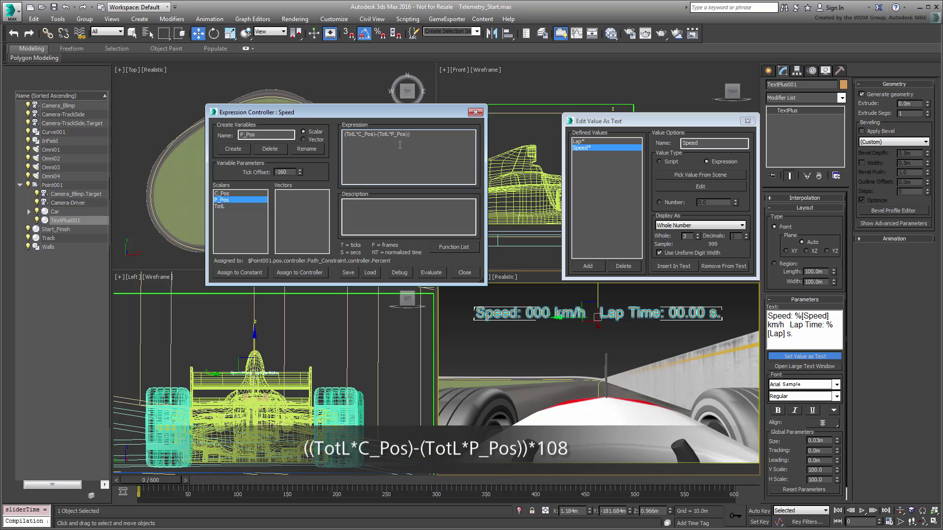
pyautogui.write('(')
pyautogui.write('*')
pyautogui.write('108')
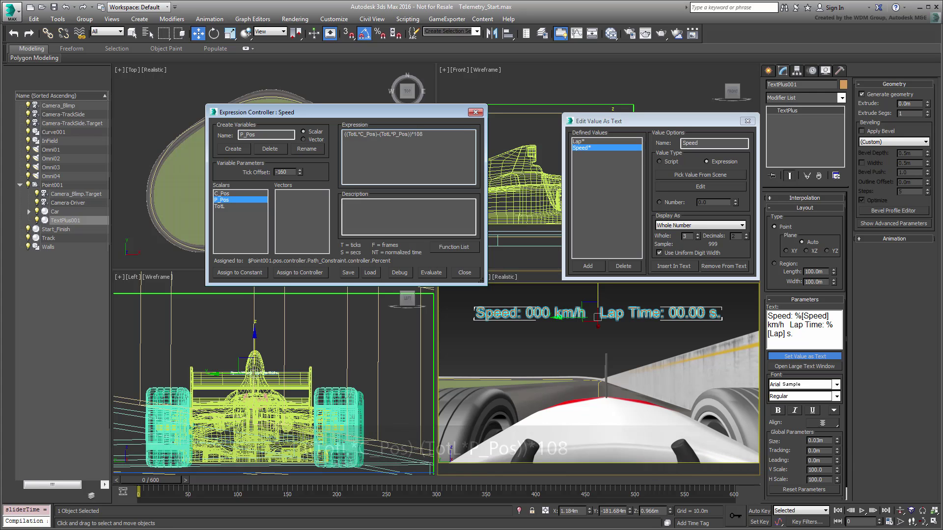
pyautogui.click(432, 273)
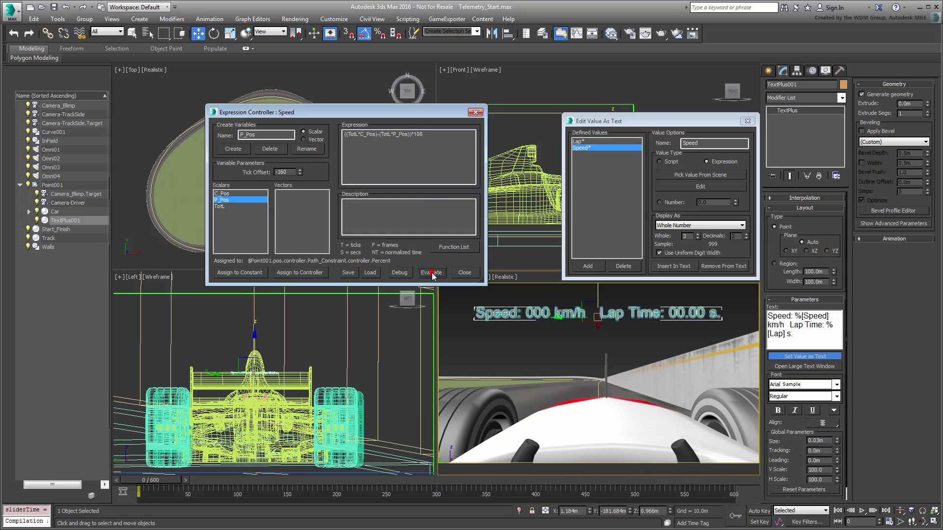
pyautogui.click(152, 486)
pyautogui.moveTo(153, 485); pyautogui.dragTo(51, 486)
pyautogui.press('w')
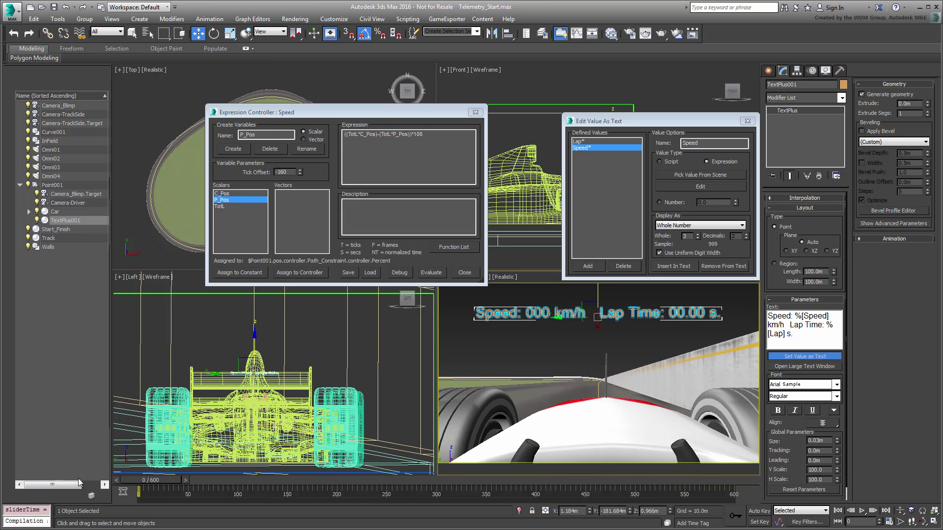
# Close the expression editors and set the HUD text font to GOST Common
pyautogui.click(465, 273)
pyautogui.click(747, 121)
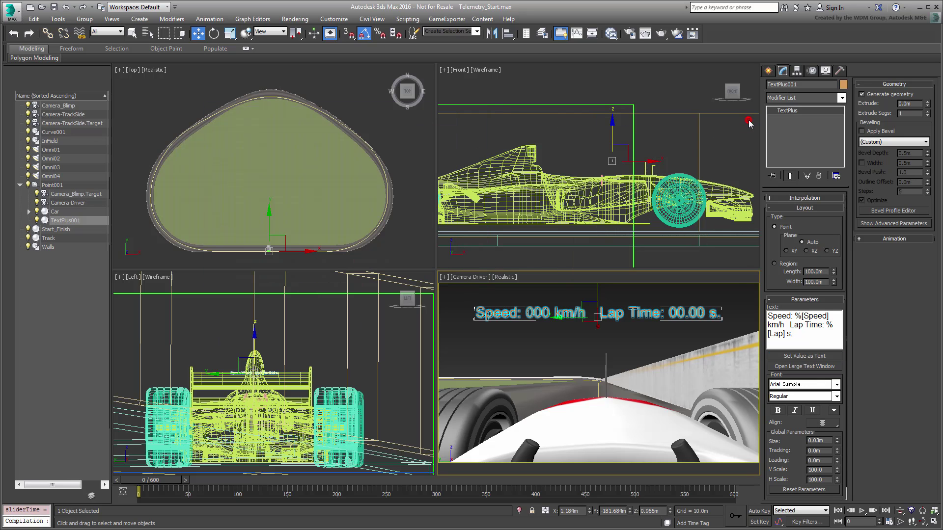
pyautogui.moveTo(803, 335); pyautogui.dragTo(769, 316)
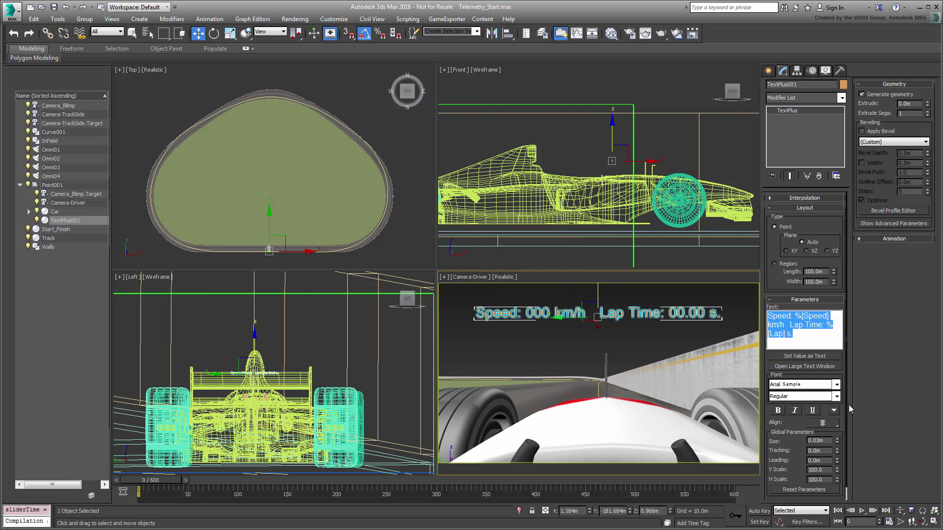
pyautogui.click(837, 384)
pyautogui.scroll(-10, 825, 255)
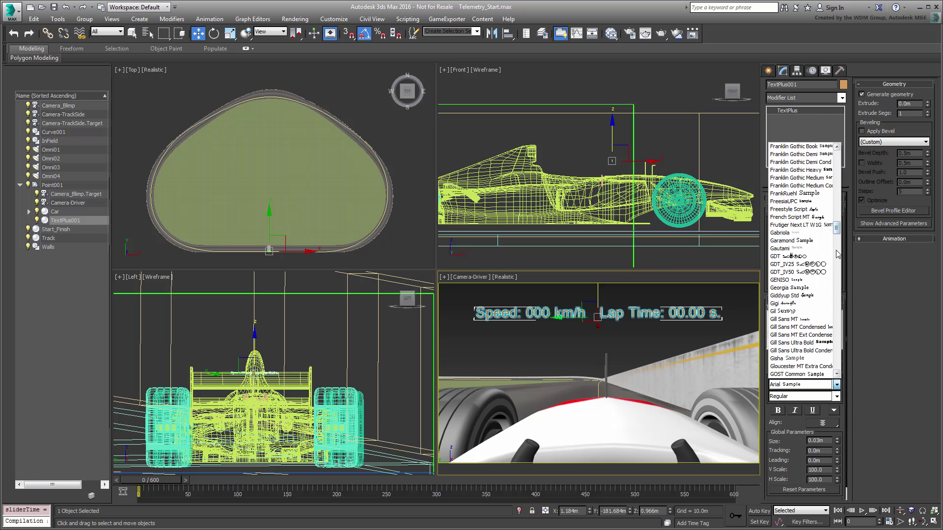
pyautogui.click(797, 374)
# Make the HUD text italic and shift it up and left in the camera view
pyautogui.moveTo(836, 327); pyautogui.dragTo(769, 316)
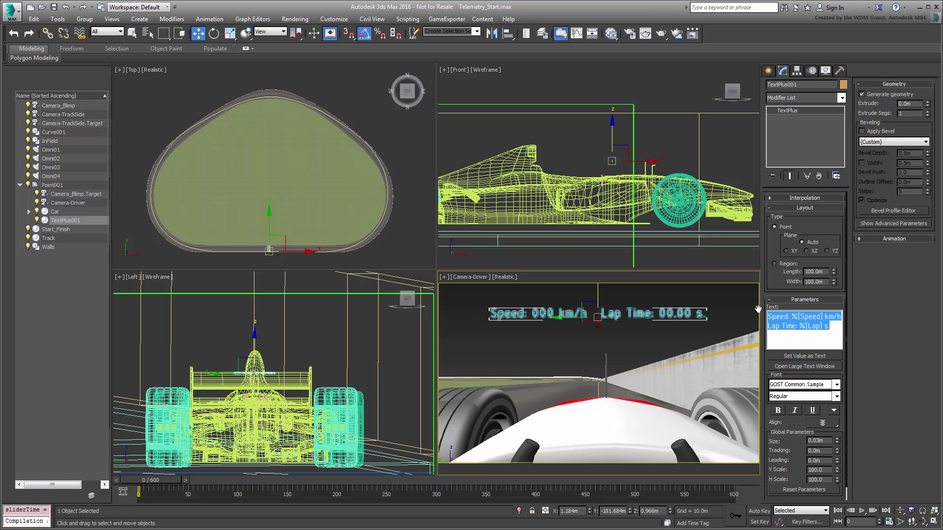
pyautogui.click(796, 410)
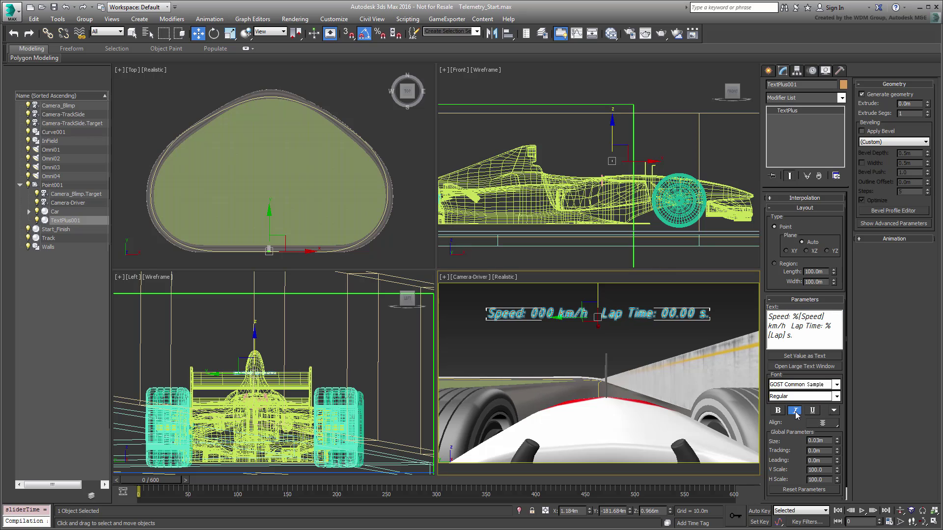
pyautogui.moveTo(627, 146); pyautogui.dragTo(608, 136)
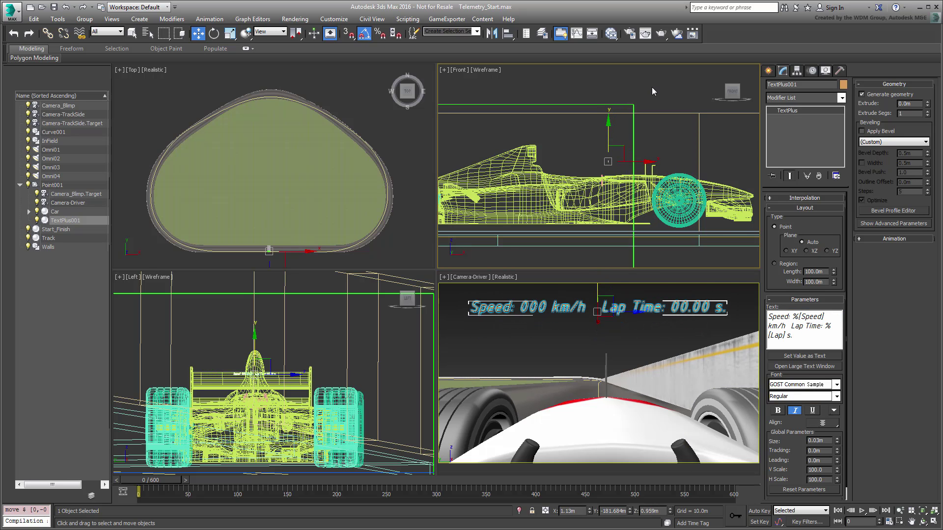
# Create a new Standard material, Material #75, in the Slate Material Editor
pyautogui.click(611, 34)
pyautogui.moveTo(153, 255); pyautogui.dragTo(385, 245)
pyautogui.doubleClick(384, 245)
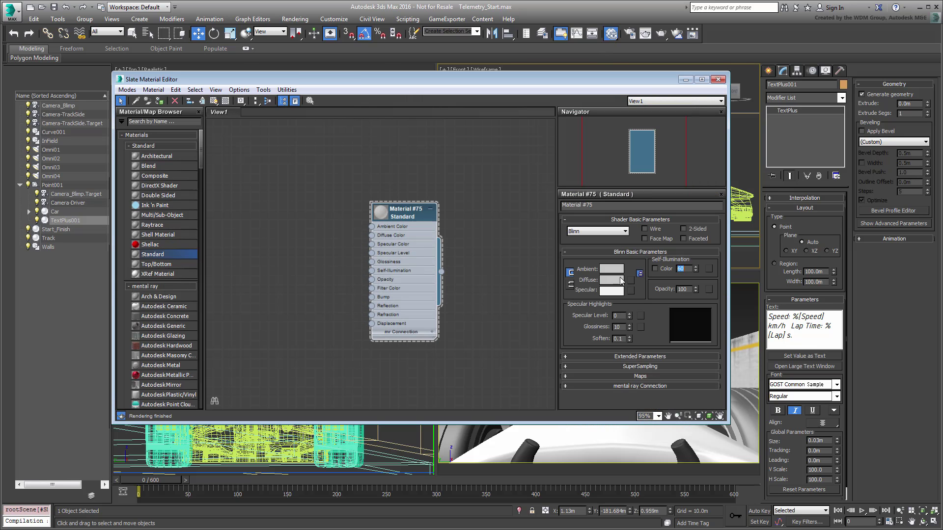
# Give Material #75 a bright yellow diffuse colour, then close the editor and deselect everything
pyautogui.click(612, 280)
pyautogui.click(209, 71)
pyautogui.click(214, 68)
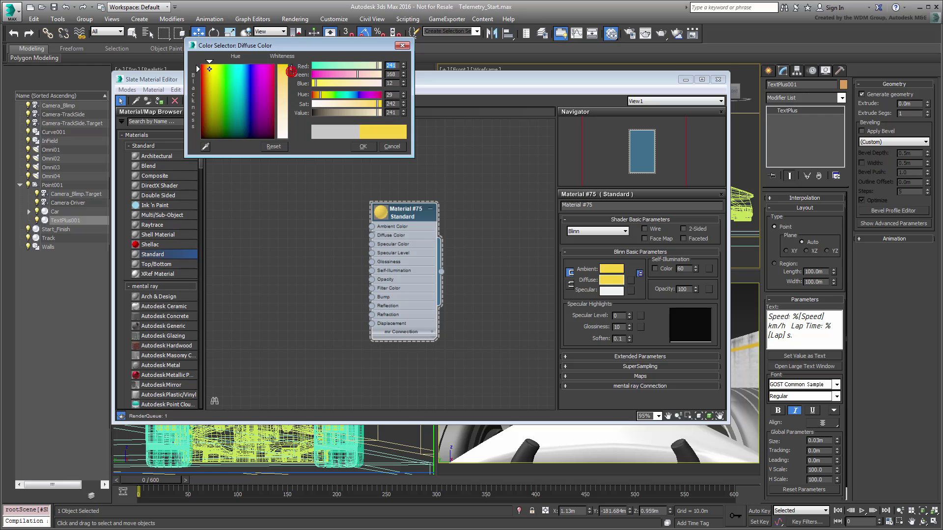
pyautogui.click(363, 146)
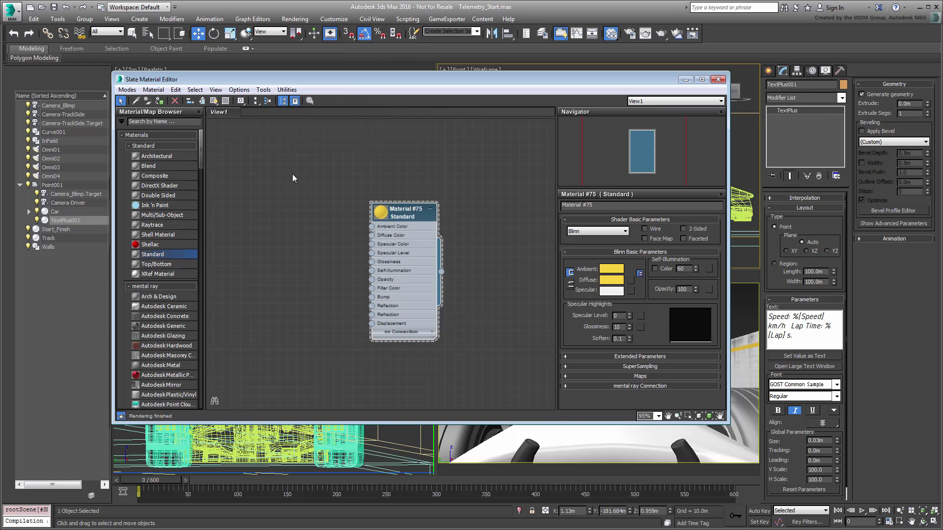
pyautogui.click(718, 80)
pyautogui.click(641, 337)
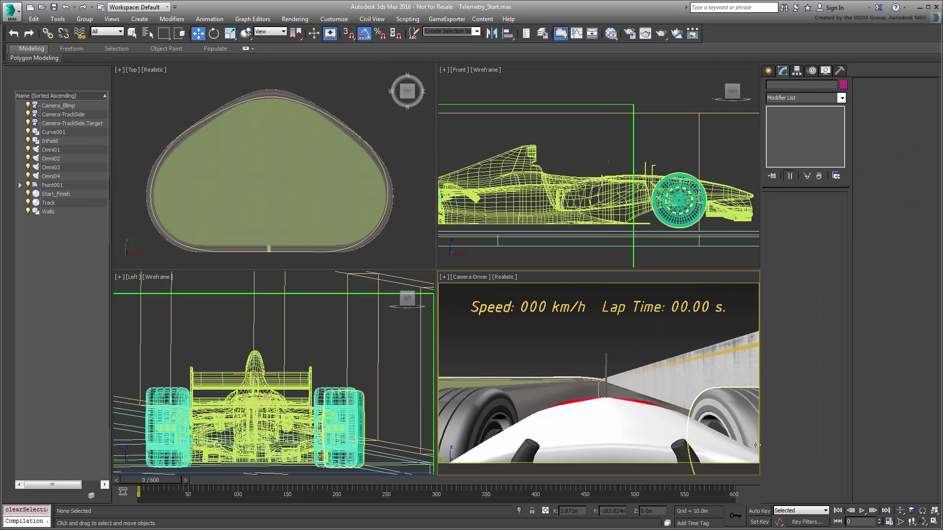
# Maximize the Camera-Driver viewport with Alt+W and play the animation
pyautogui.hotkey('alt', 'w')
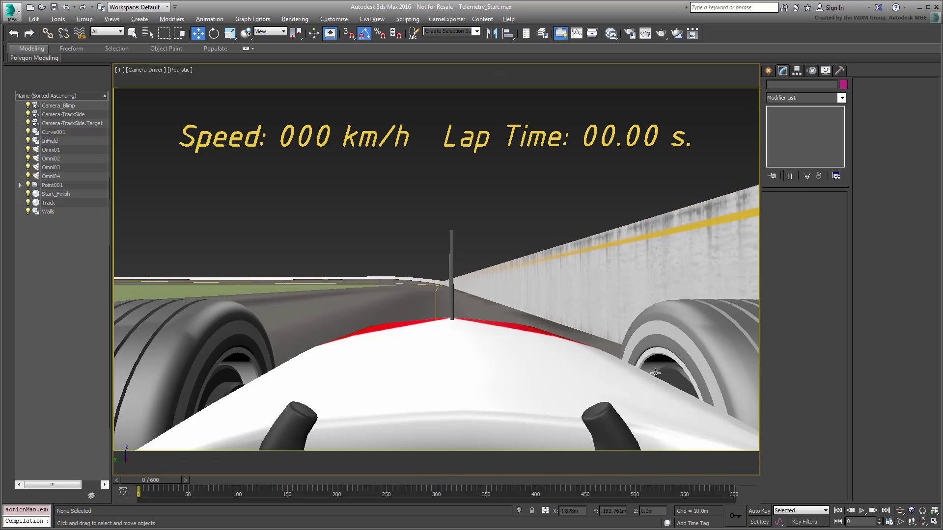
pyautogui.click(863, 513)
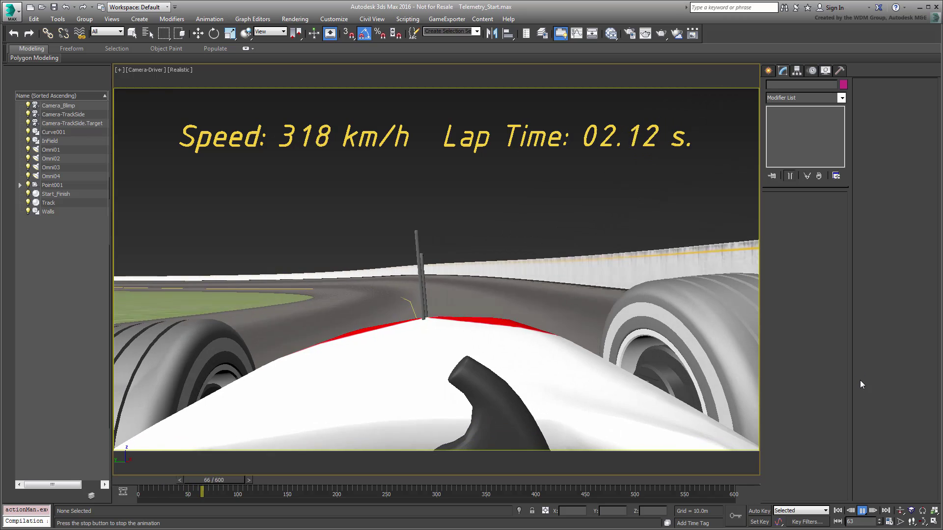